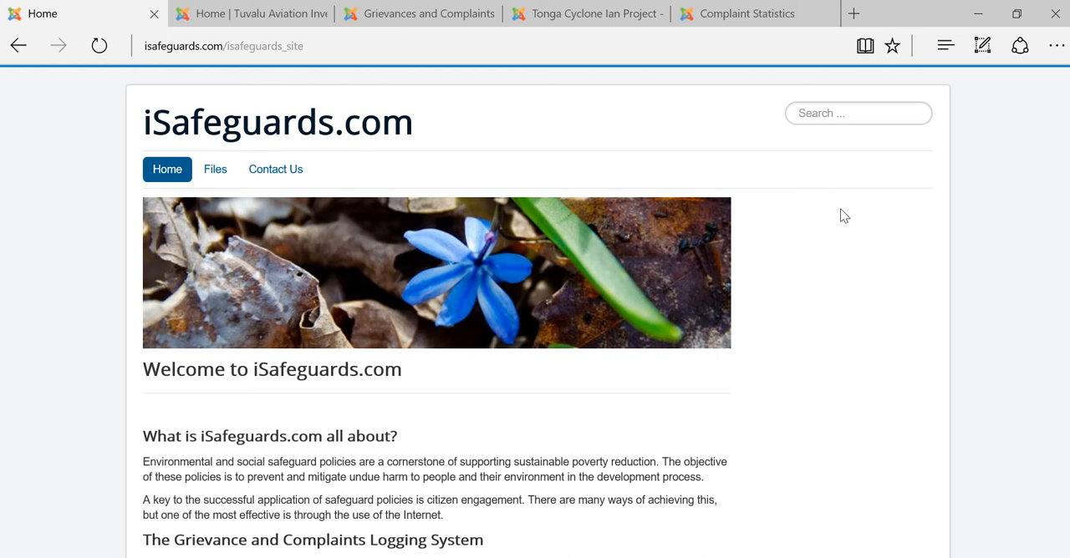
# Open the Make a Complaint form on the Tuvalu Aviation Investment Project website
pyautogui.moveTo(257, 21)
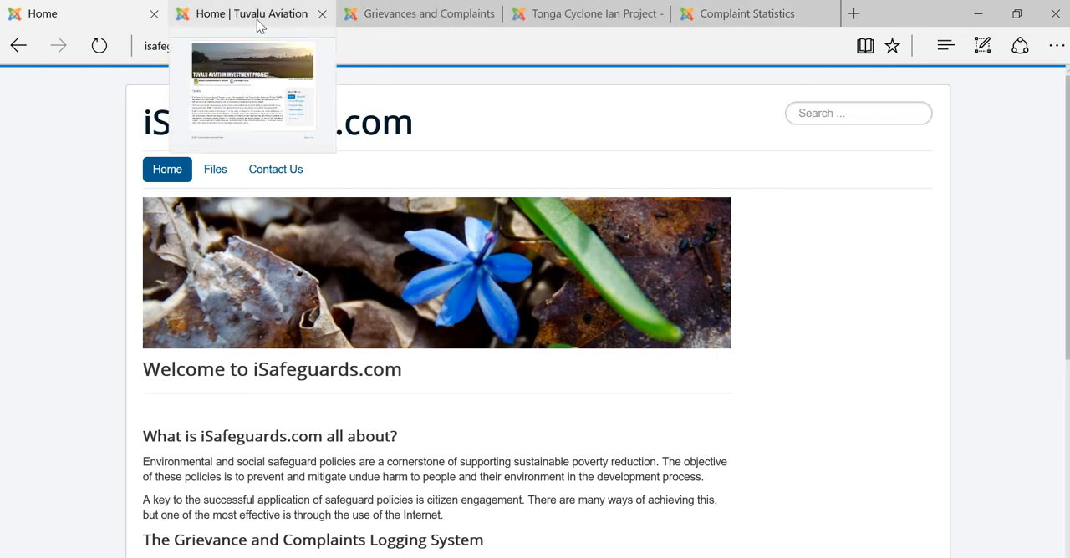
pyautogui.click(258, 24)
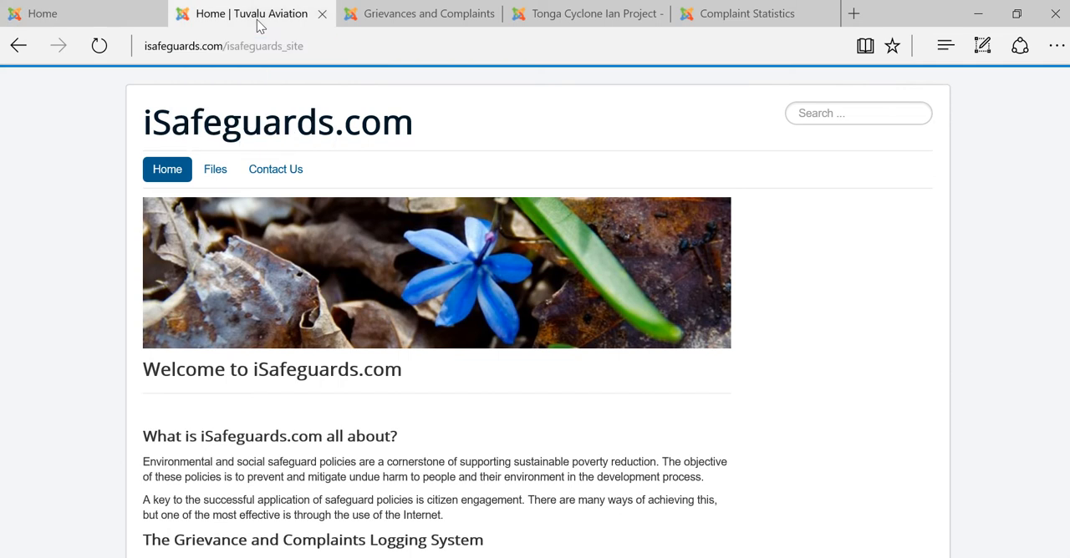
pyautogui.scroll(-3, 509, 428)
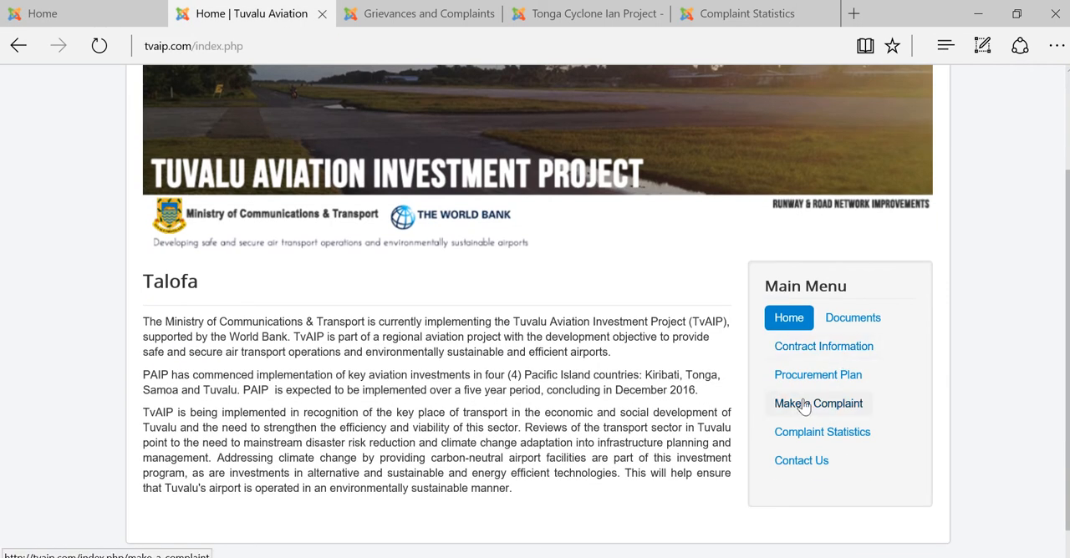
pyautogui.click(801, 407)
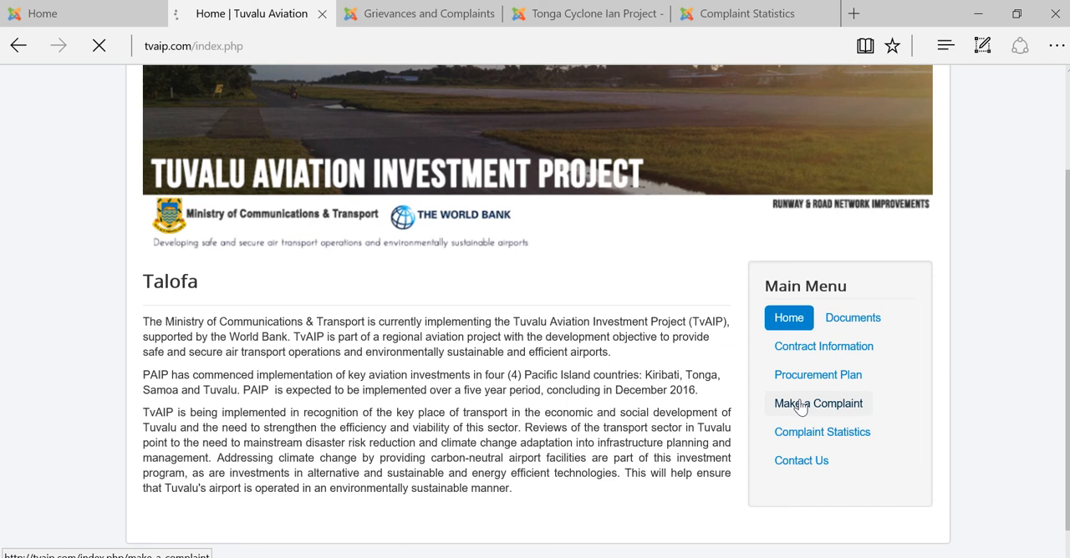
pyautogui.scroll(-1, 639, 439)
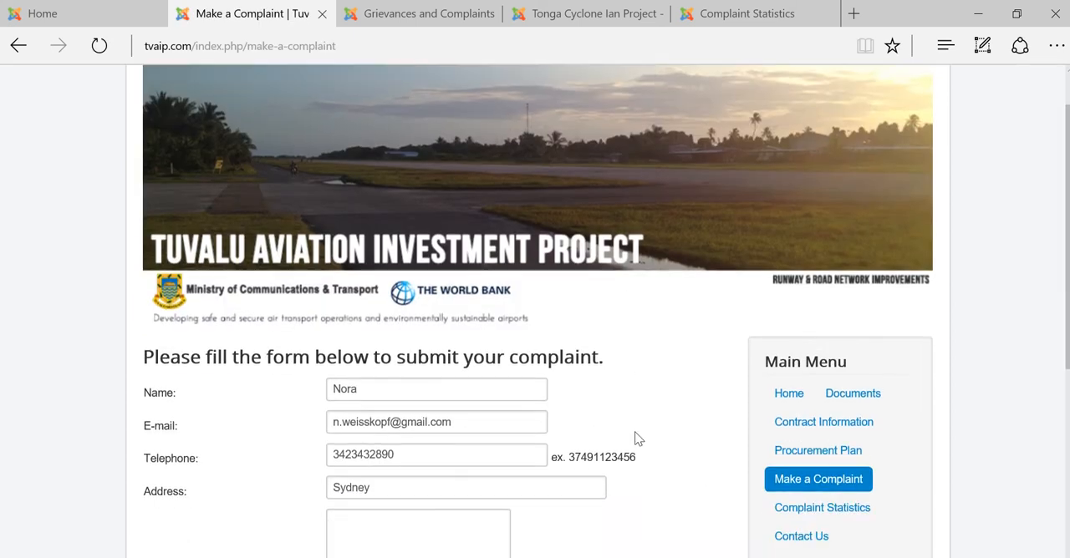
pyautogui.scroll(-2, 637, 438)
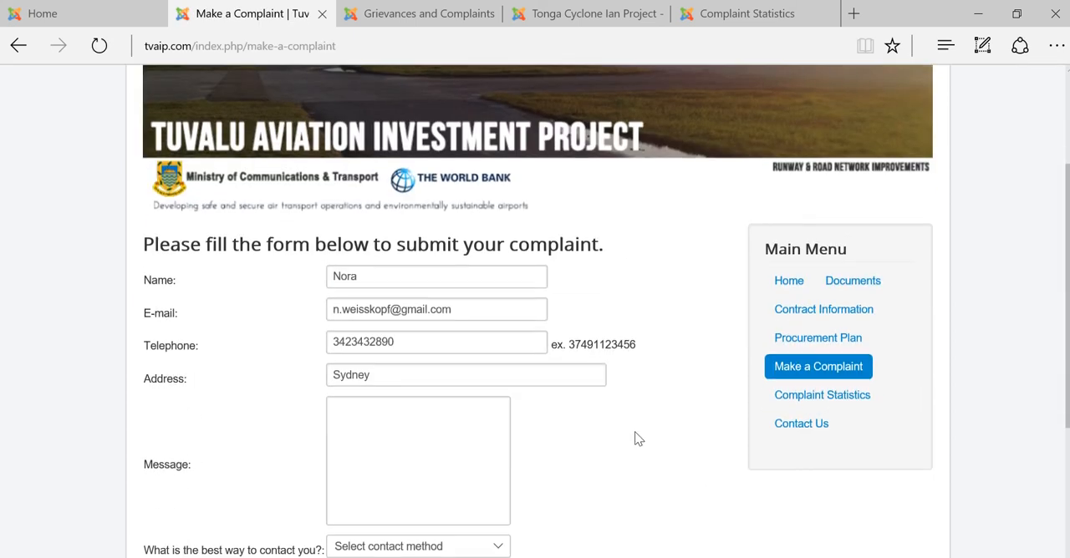
# Enter "My house is on fire!" as the complaint message
pyautogui.click(440, 415)
pyautogui.scroll(-1, 652, 456)
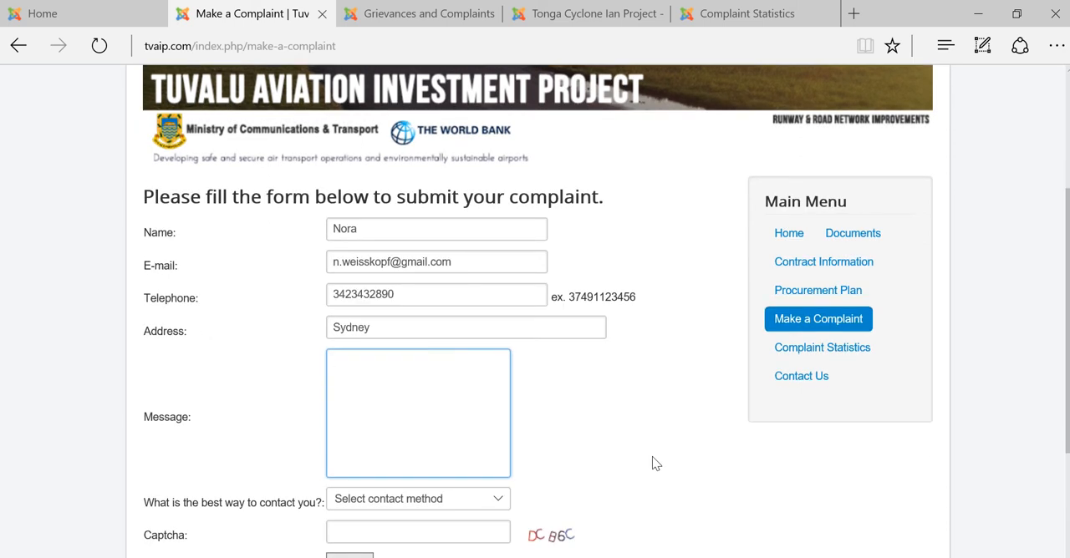
pyautogui.write('My house')
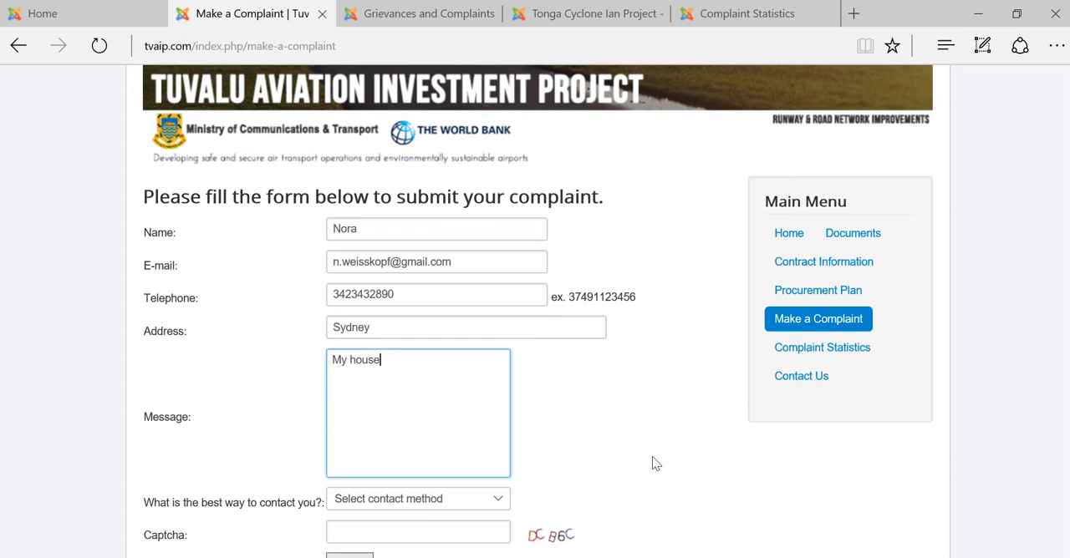
pyautogui.write(' is on fire!')
# Choose Email as the best way to be contacted about the complaint
pyautogui.scroll(-1, 652, 464)
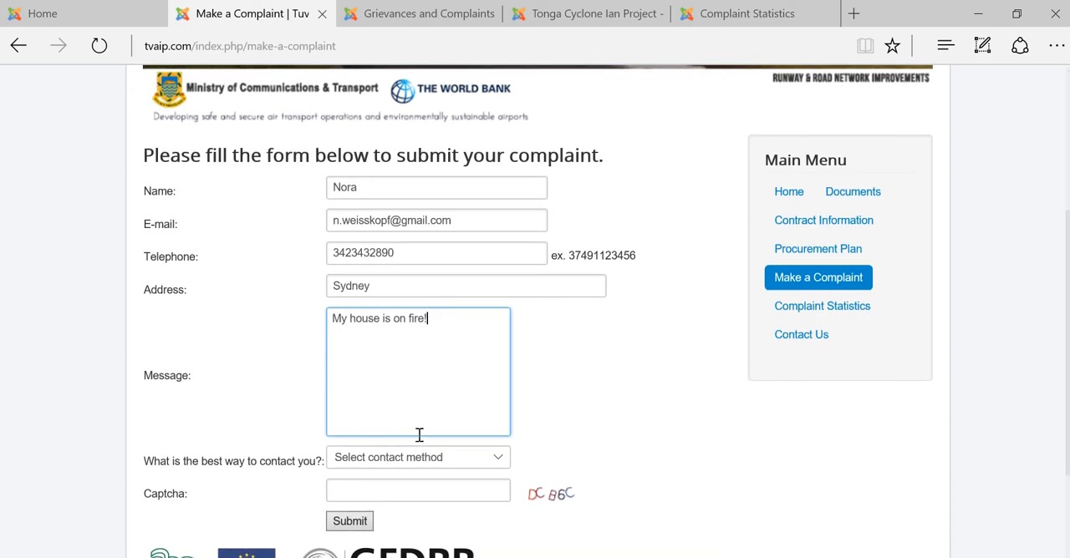
pyautogui.click(404, 466)
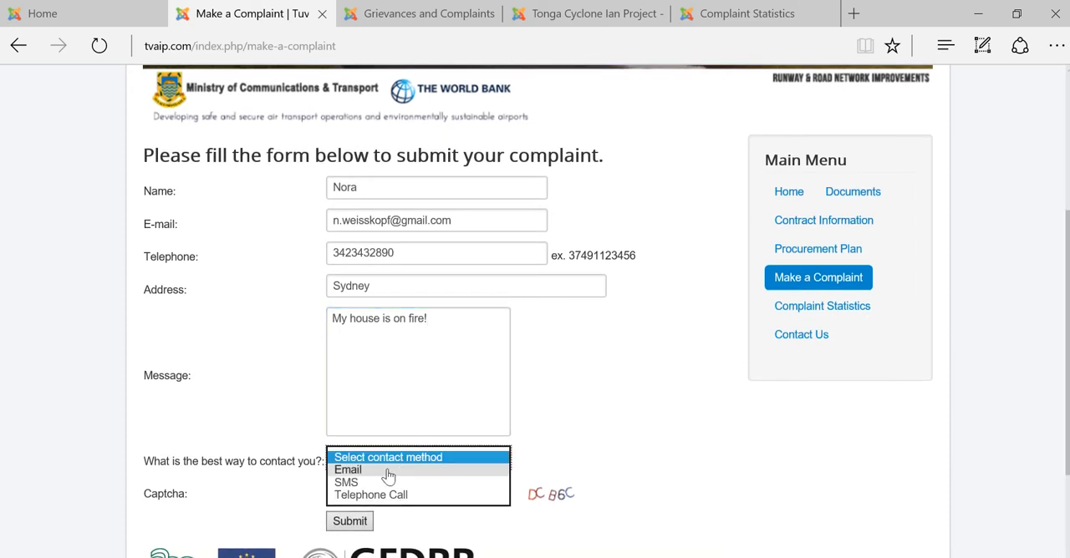
pyautogui.click(387, 470)
# Enter the captcha code shown beside its field and submit the complaint
pyautogui.click(359, 489)
pyautogui.write('DC')
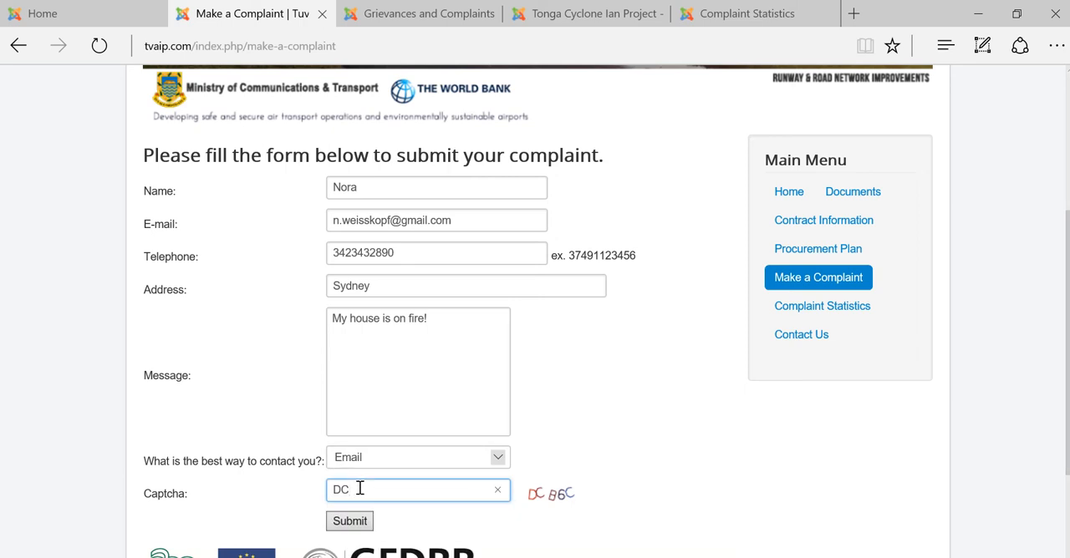
pyautogui.write('B6C')
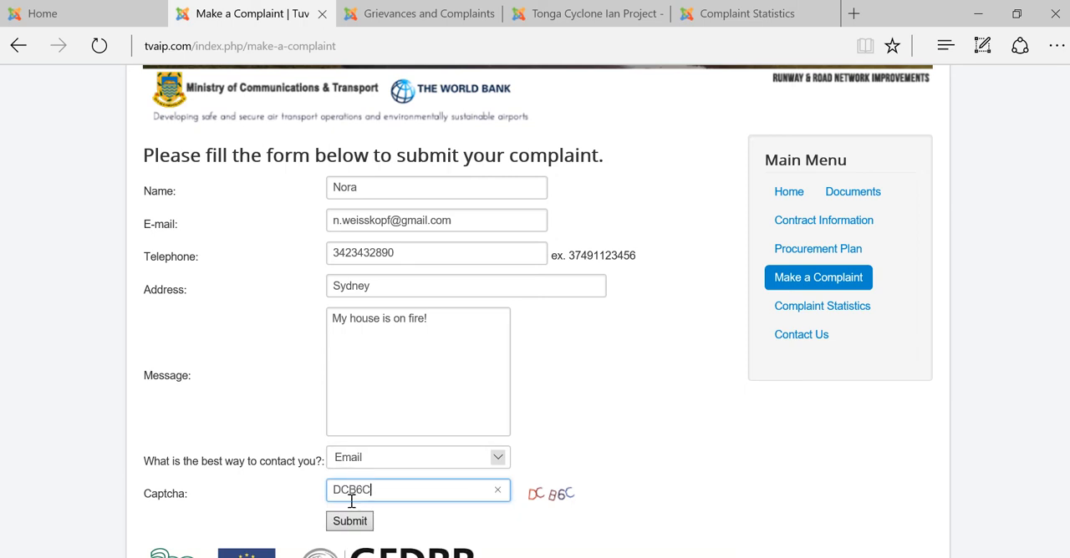
pyautogui.click(349, 521)
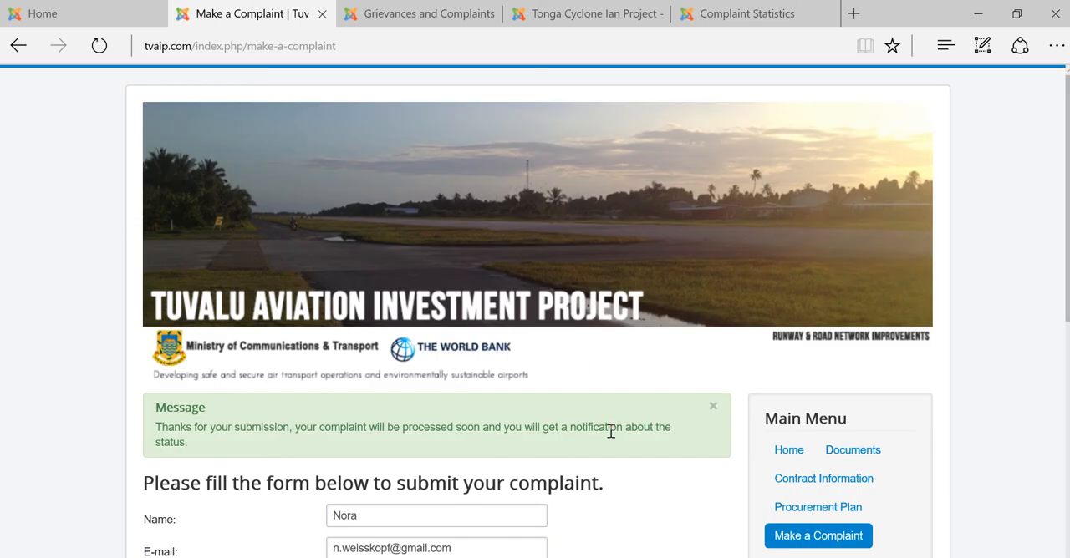
pyautogui.scroll(-1, 611, 432)
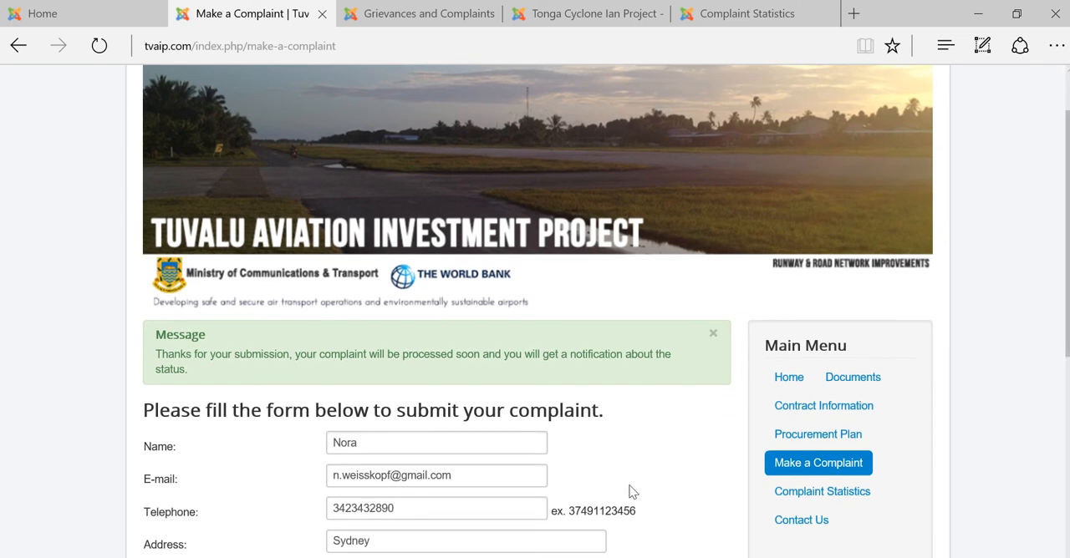
pyautogui.scroll(-1, 622, 490)
pyautogui.scroll(-1, 617, 490)
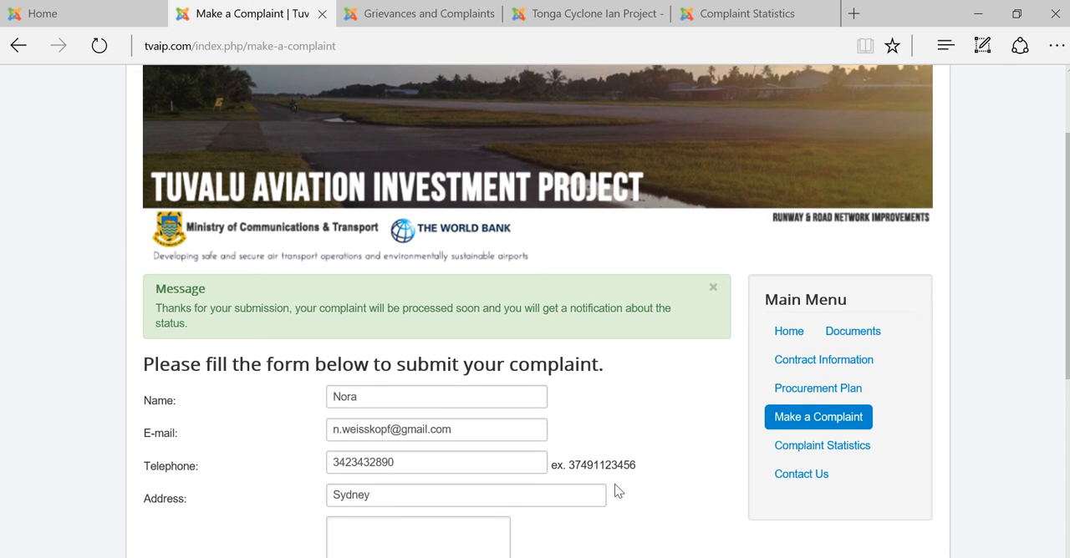
pyautogui.scroll(-1, 617, 491)
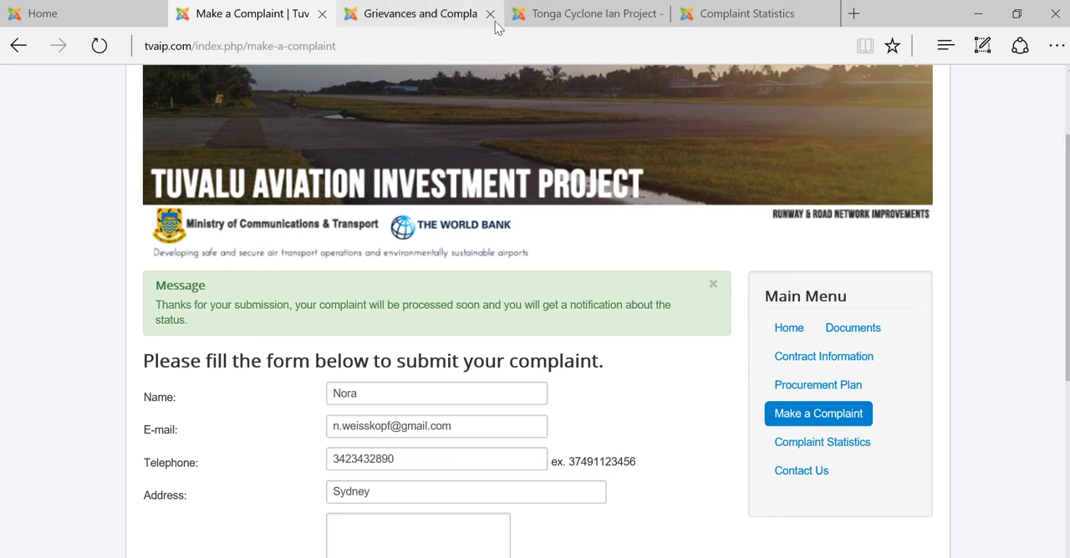
# Switch to the Joomla Grievances and Complaints administration page and reload it to refresh the complaints list
pyautogui.click(418, 18)
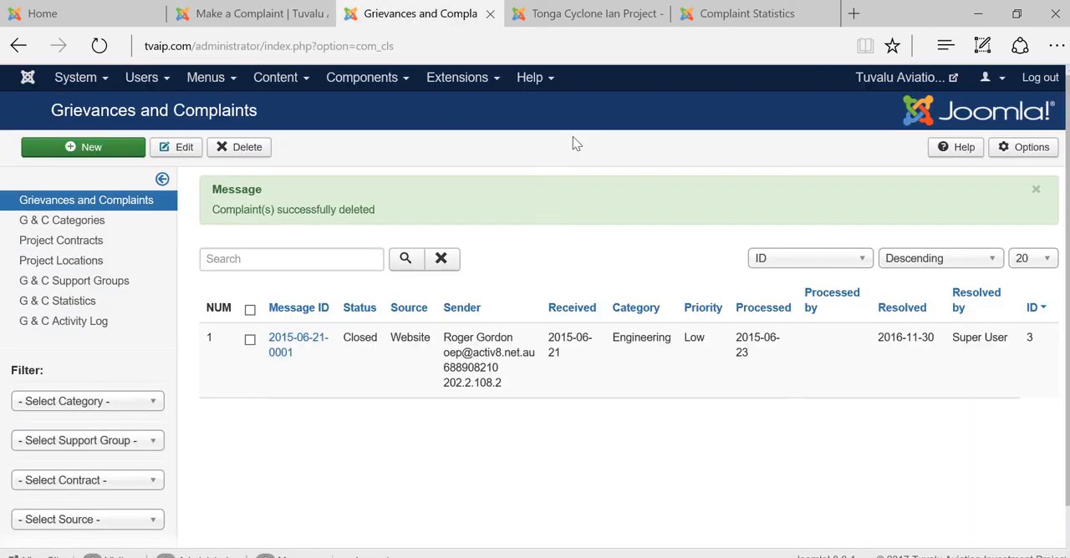
pyautogui.click(299, 41)
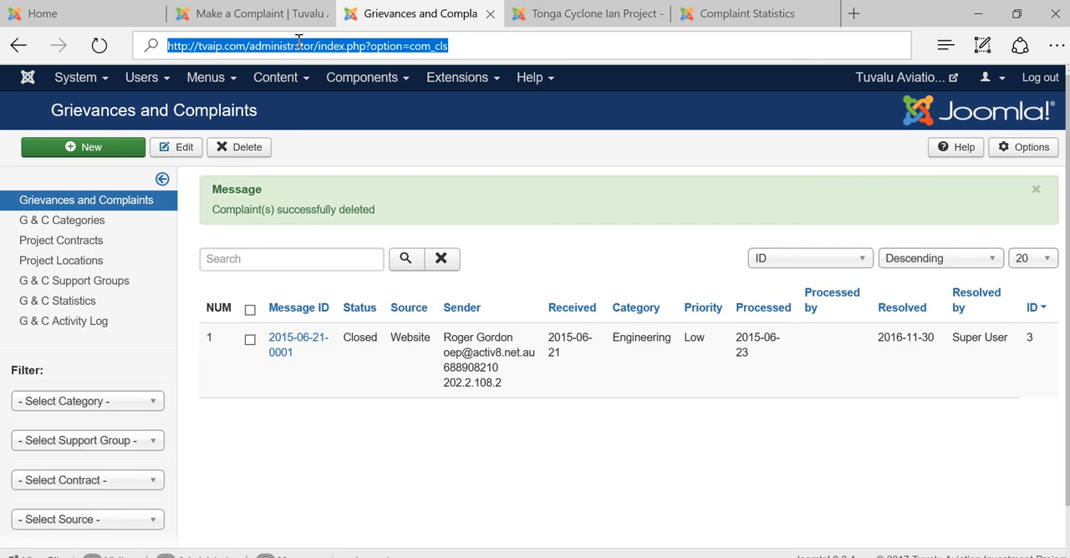
pyautogui.press('Return')
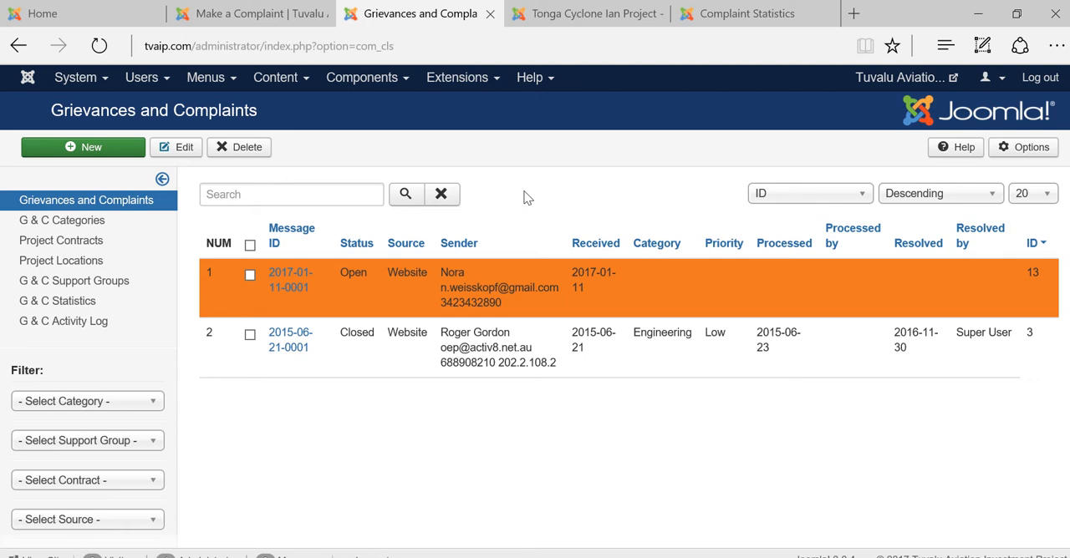
# Examine the complainant and complaint fields of a blank new complaint entry, then cancel it
pyautogui.click(92, 148)
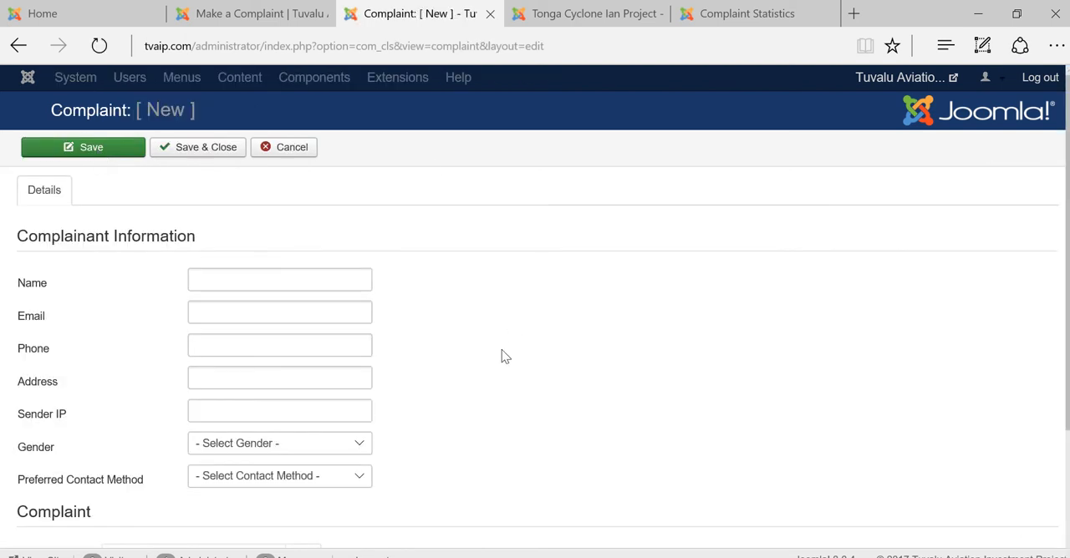
pyautogui.scroll(-1, 452, 357)
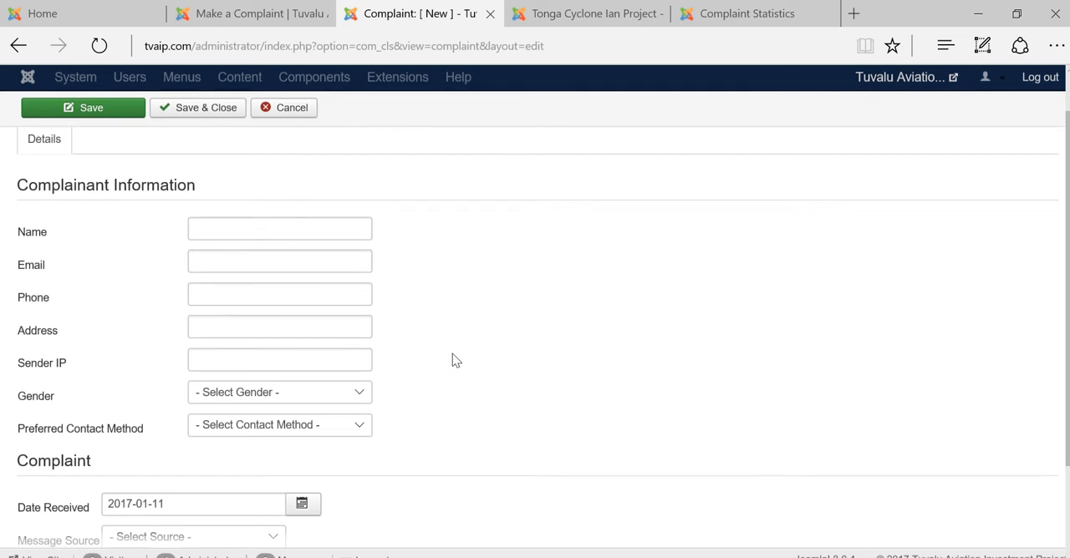
pyautogui.scroll(-3, 456, 360)
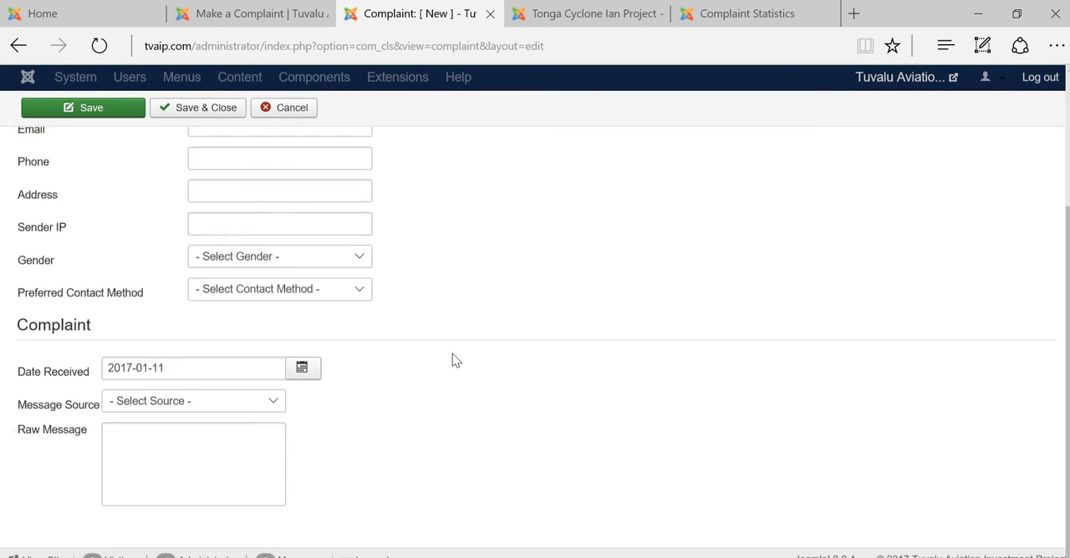
pyautogui.scroll(1, 452, 353)
pyautogui.scroll(-1, 453, 354)
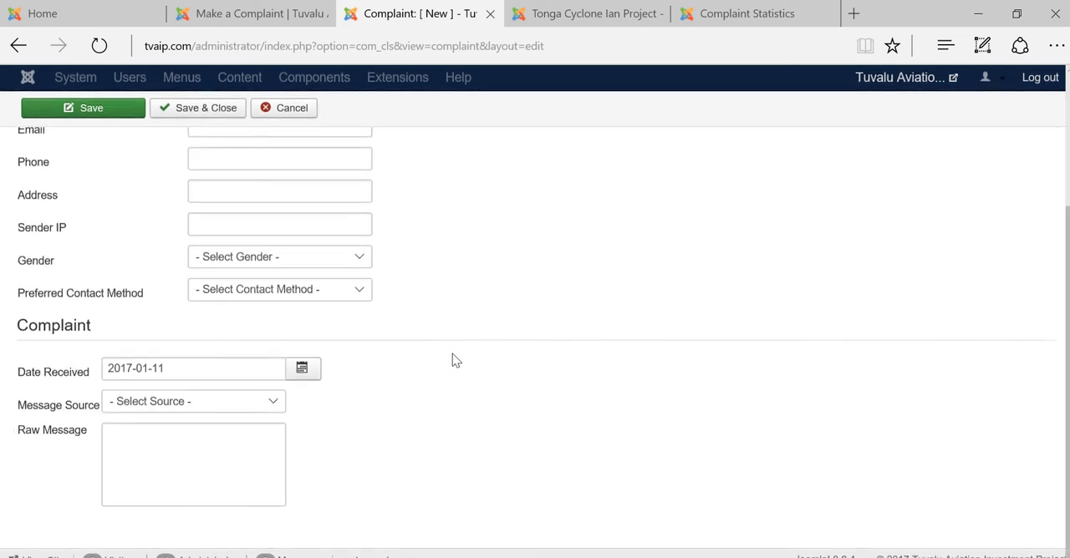
pyautogui.scroll(4, 452, 353)
pyautogui.click(291, 157)
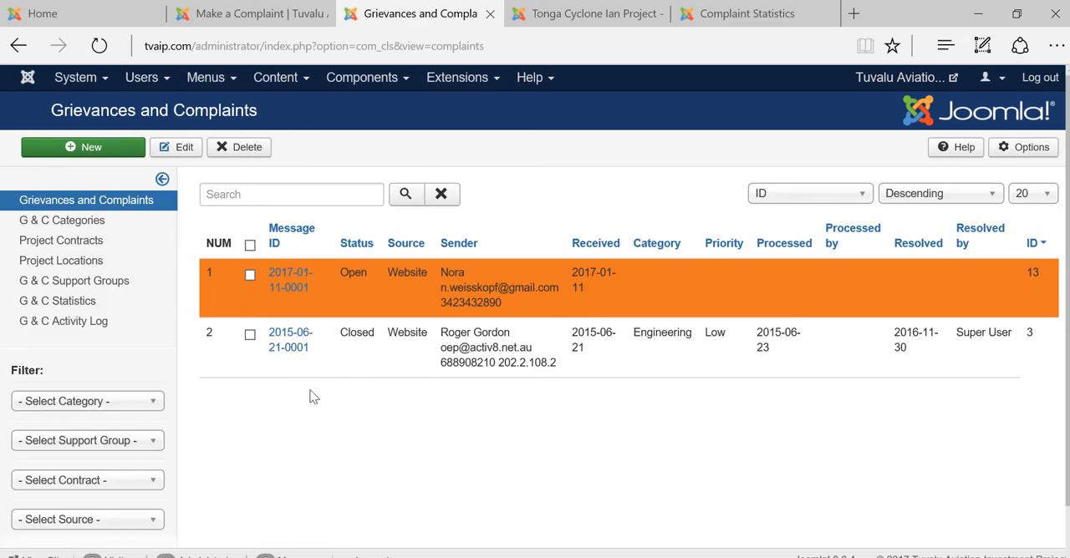
pyautogui.click(287, 286)
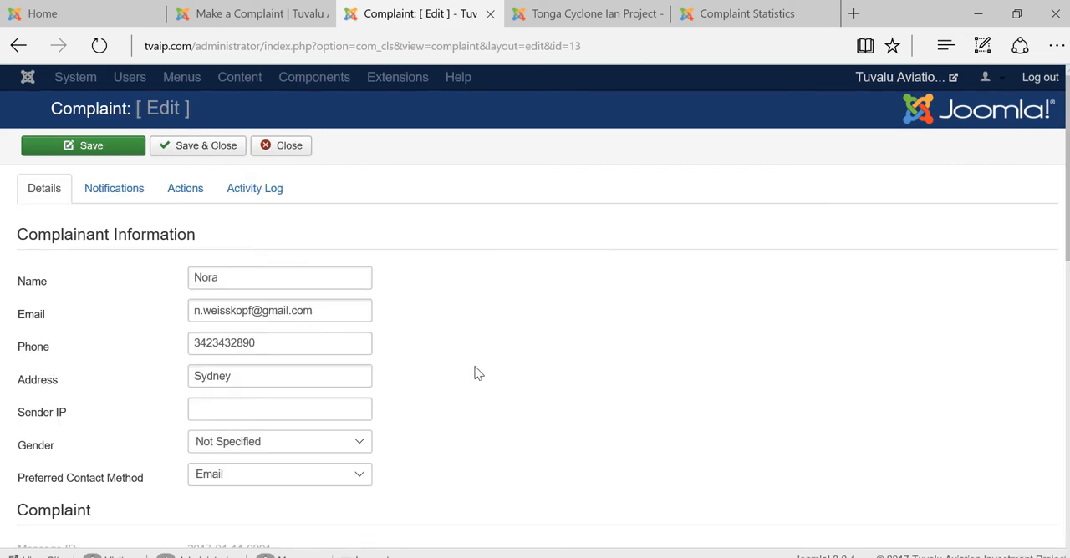
pyautogui.scroll(-3, 316, 387)
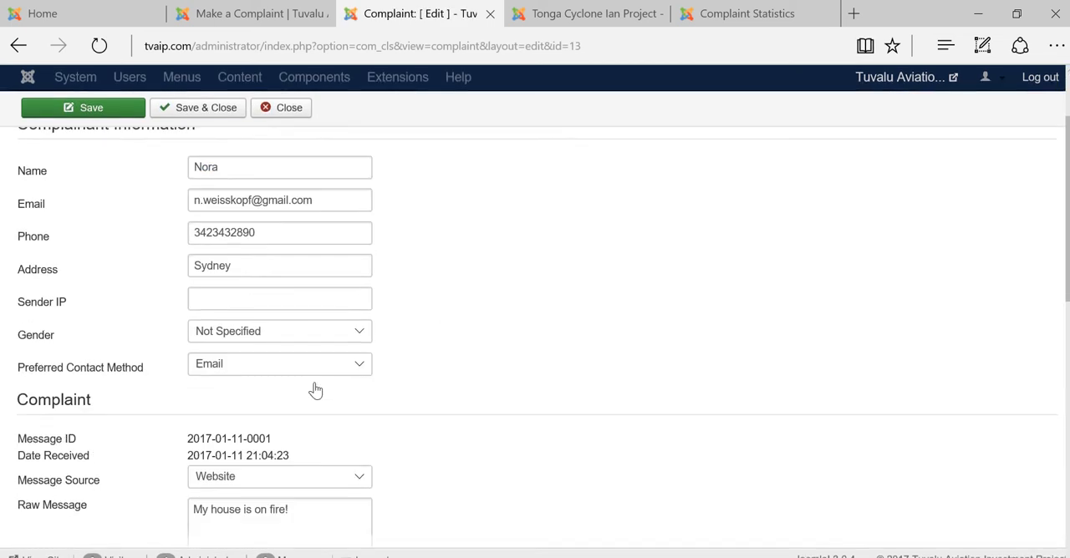
pyautogui.scroll(-1, 315, 385)
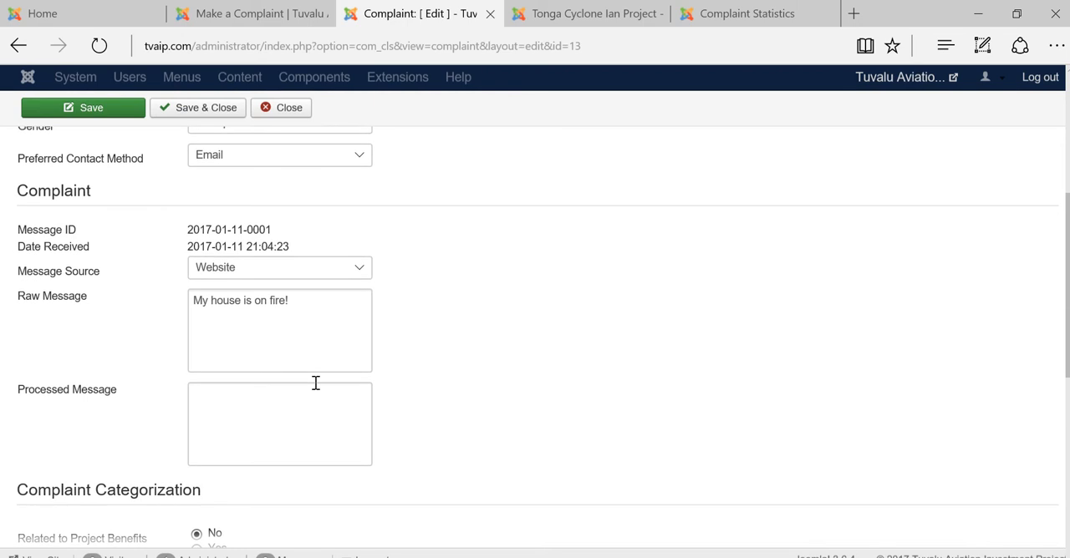
pyautogui.click(246, 423)
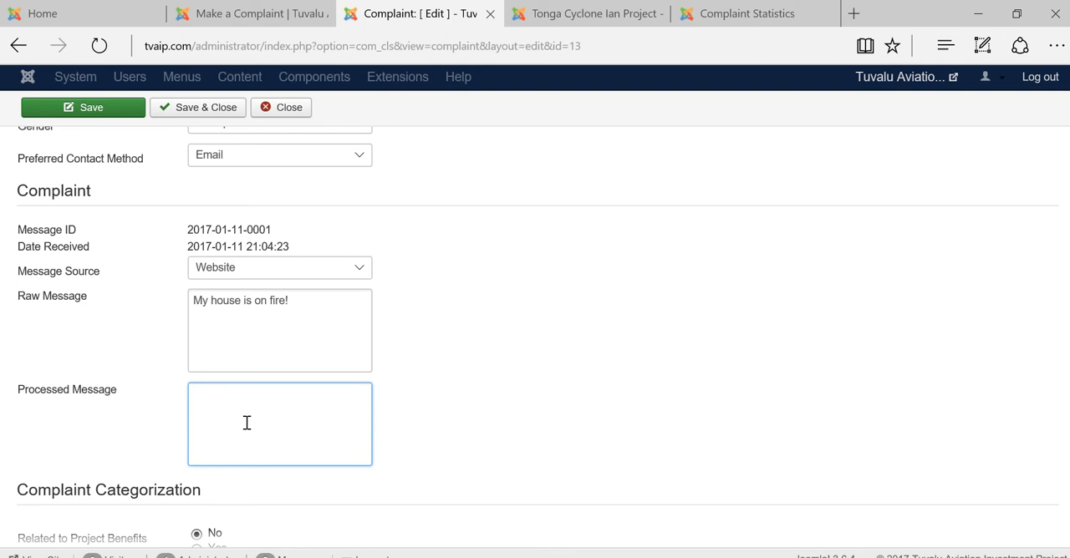
pyautogui.write('House is on fire')
# Categorize the complaint as related to project benefits, with issue type Grievance, category Other and priority High
pyautogui.scroll(-1, 291, 442)
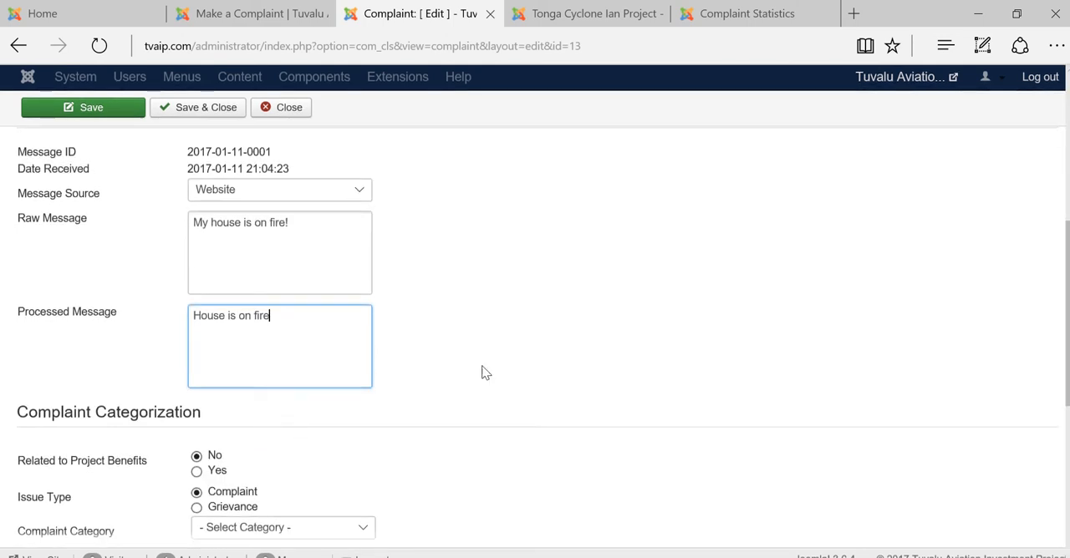
pyautogui.scroll(-1, 476, 396)
pyautogui.scroll(-1, 473, 396)
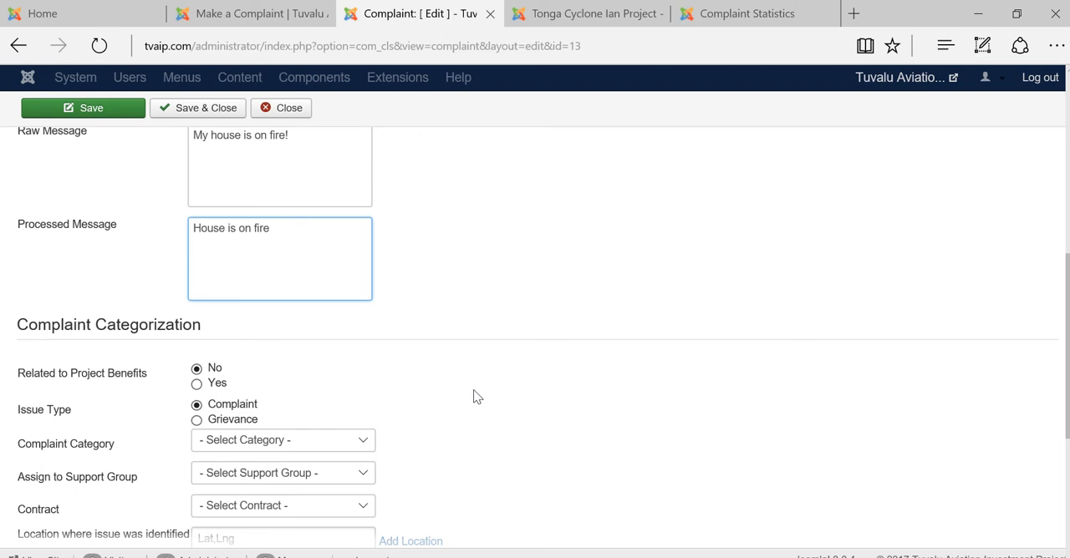
pyautogui.click(196, 383)
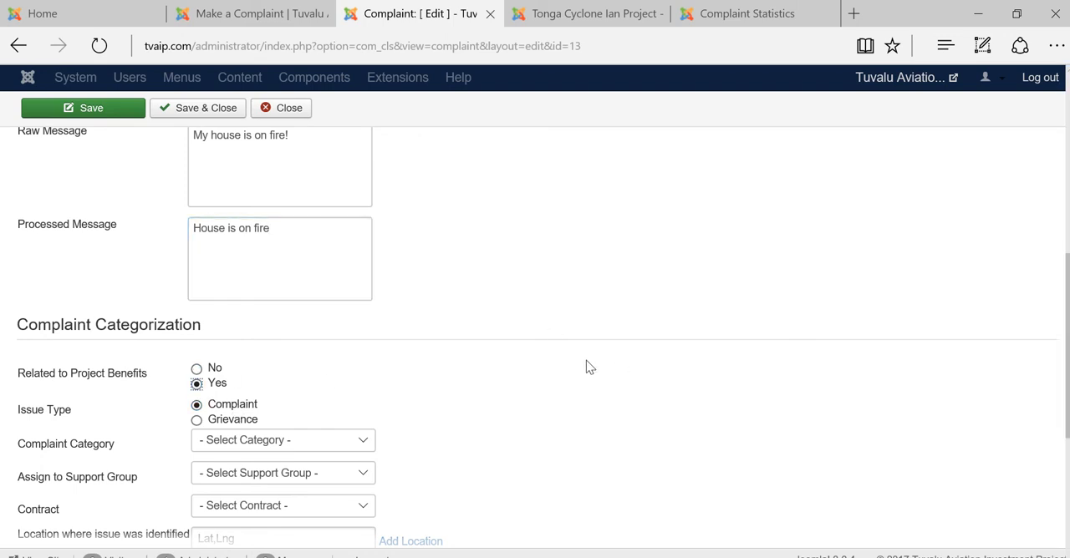
pyautogui.scroll(-1, 589, 361)
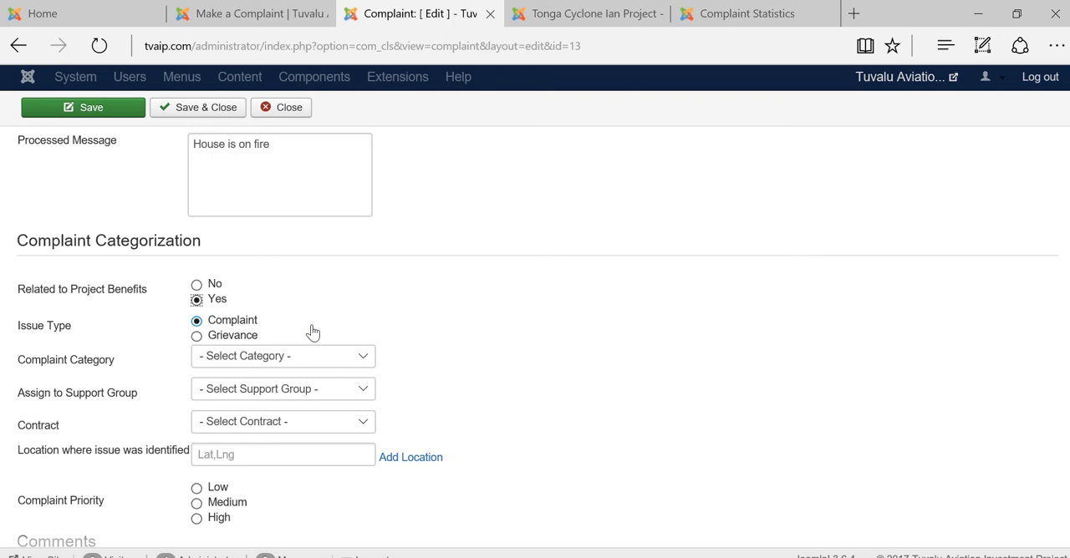
pyautogui.click(197, 336)
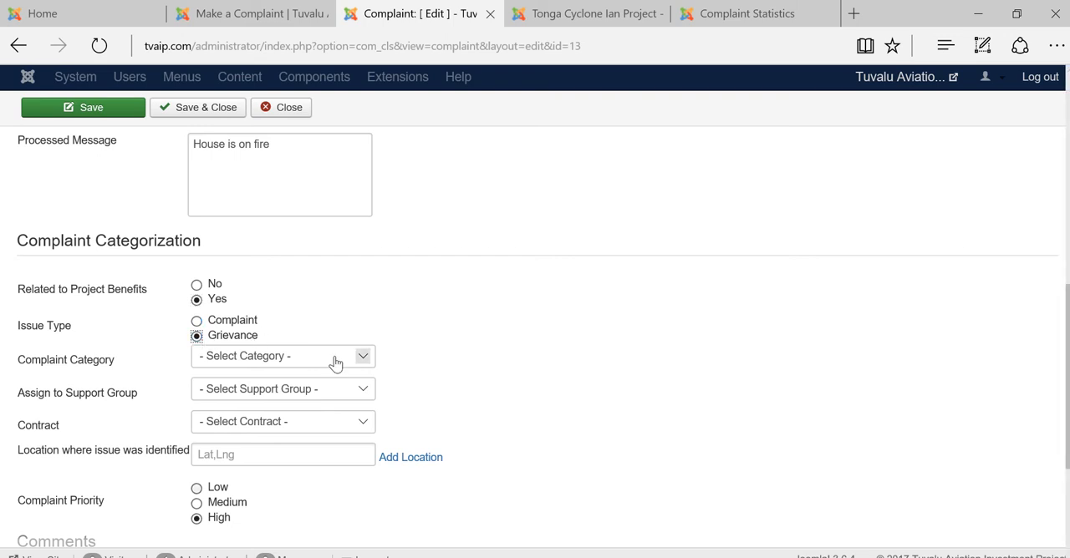
pyautogui.click(335, 359)
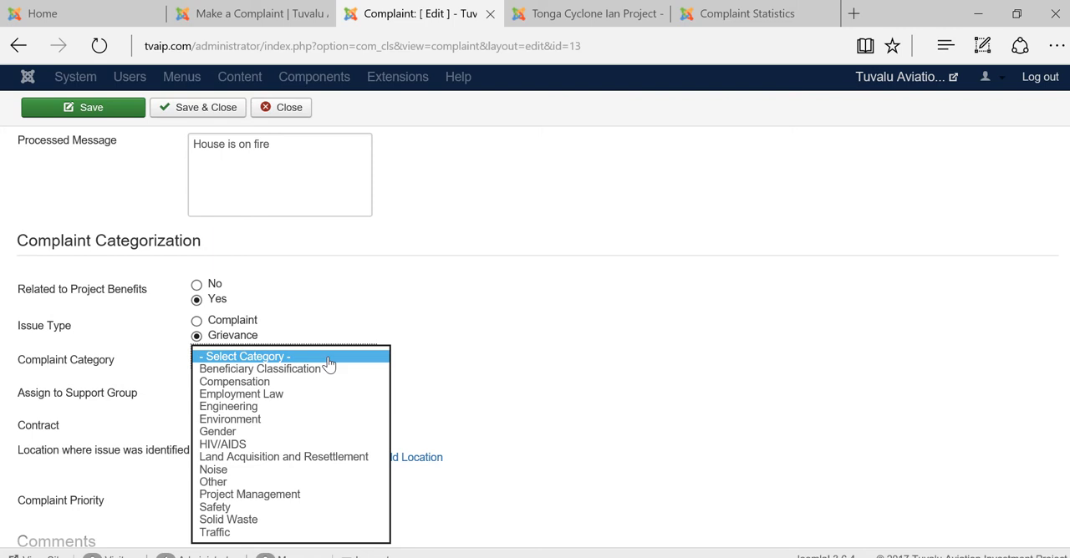
pyautogui.click(238, 484)
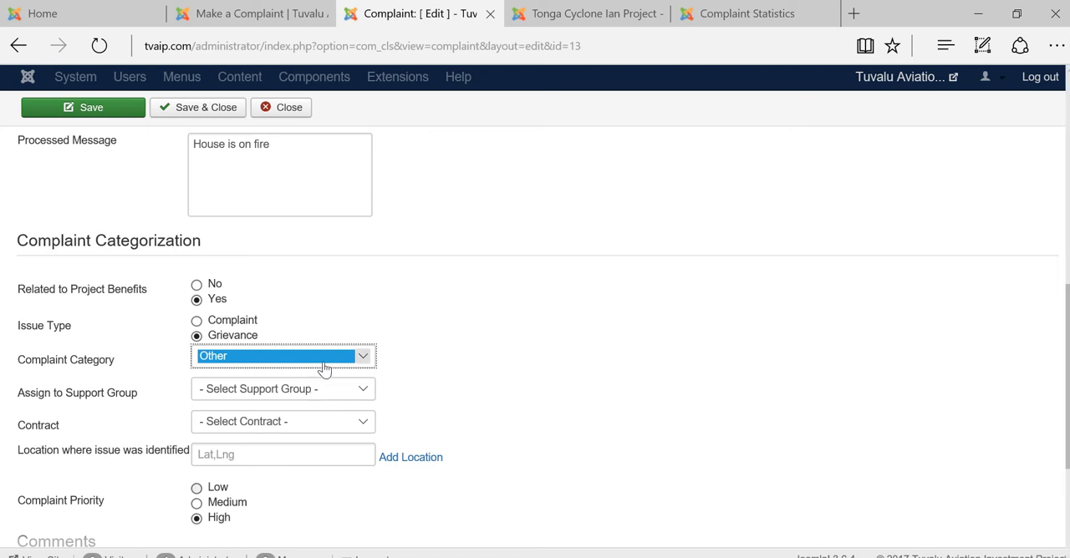
# Keep Other as the complaint category and assign the complaint to the Environment support group
pyautogui.click(325, 367)
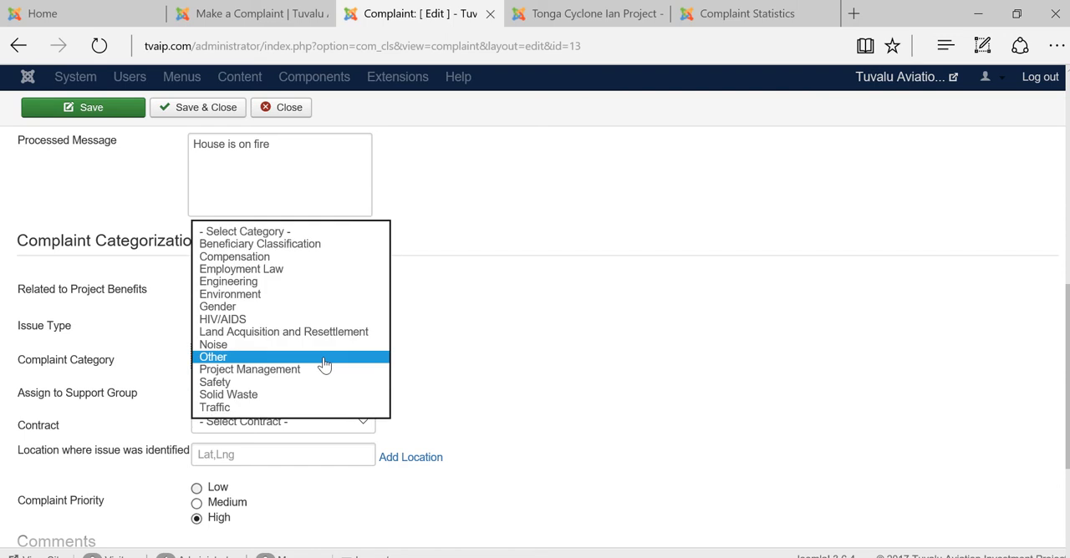
pyautogui.click(324, 359)
pyautogui.click(238, 392)
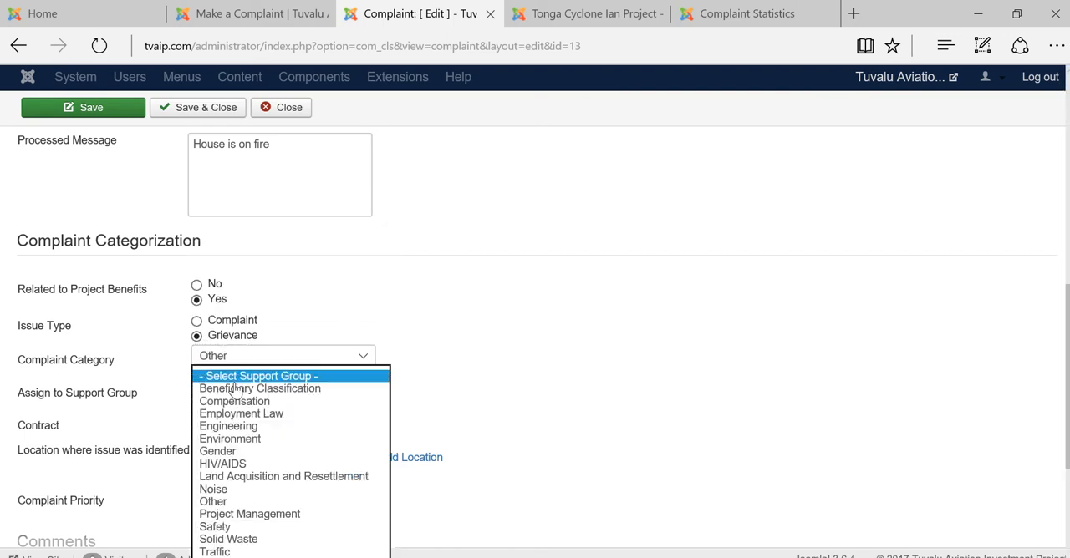
pyautogui.click(228, 439)
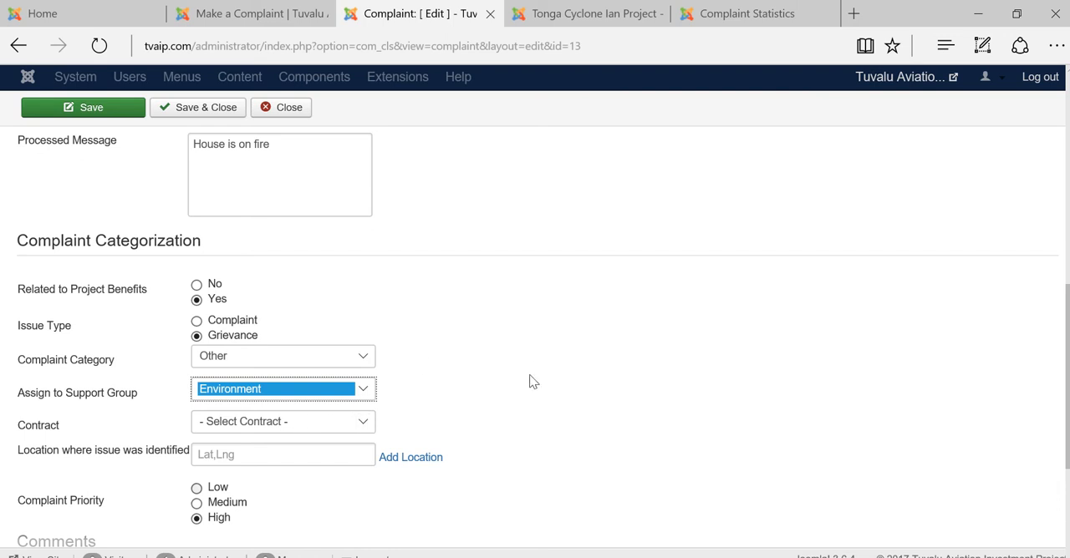
# Check the contract choices and the map for adding the issue location, then close the map without setting a location
pyautogui.scroll(-1, 532, 382)
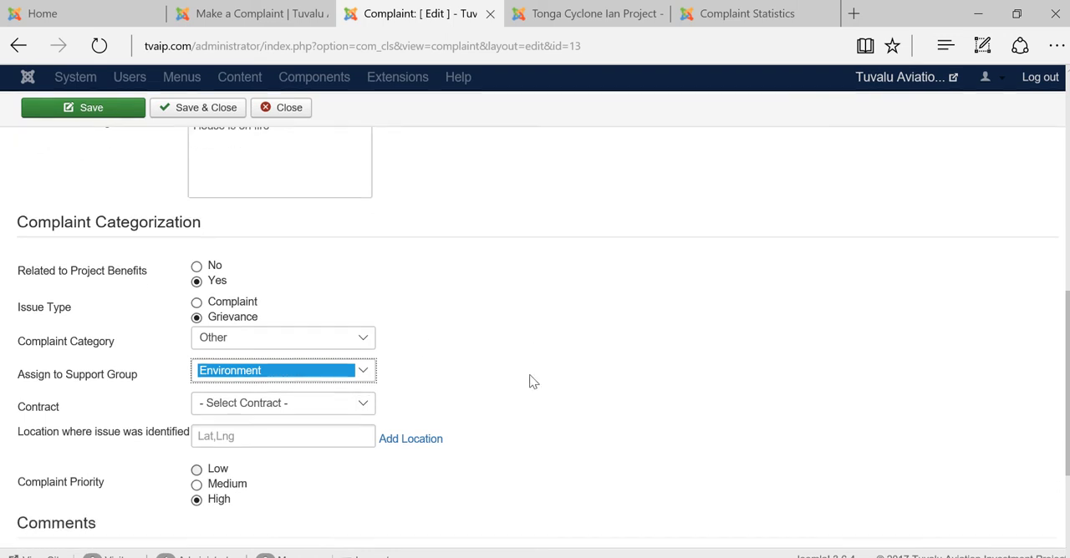
pyautogui.click(330, 410)
pyautogui.click(445, 409)
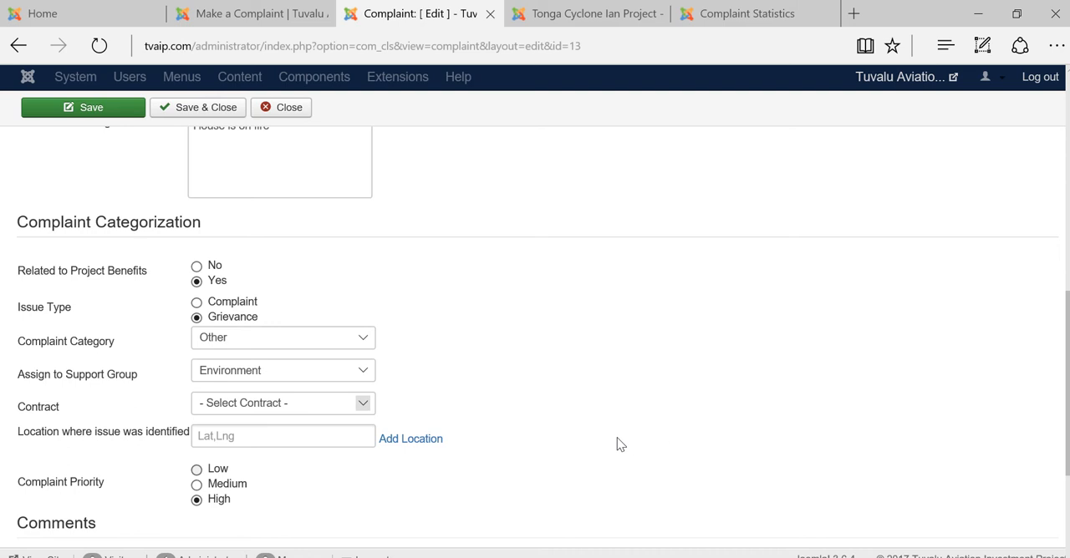
pyautogui.scroll(-1, 619, 443)
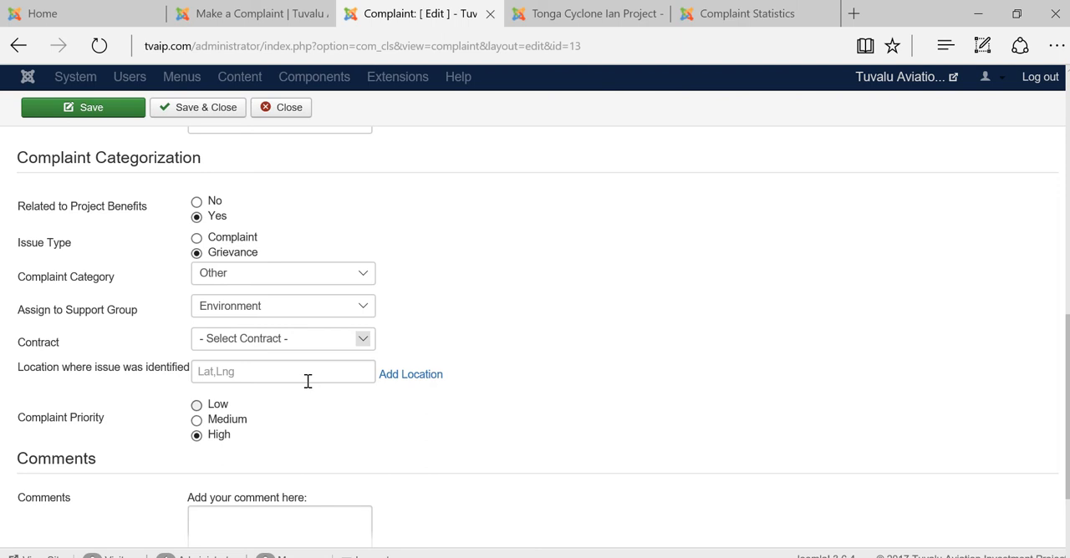
pyautogui.click(394, 376)
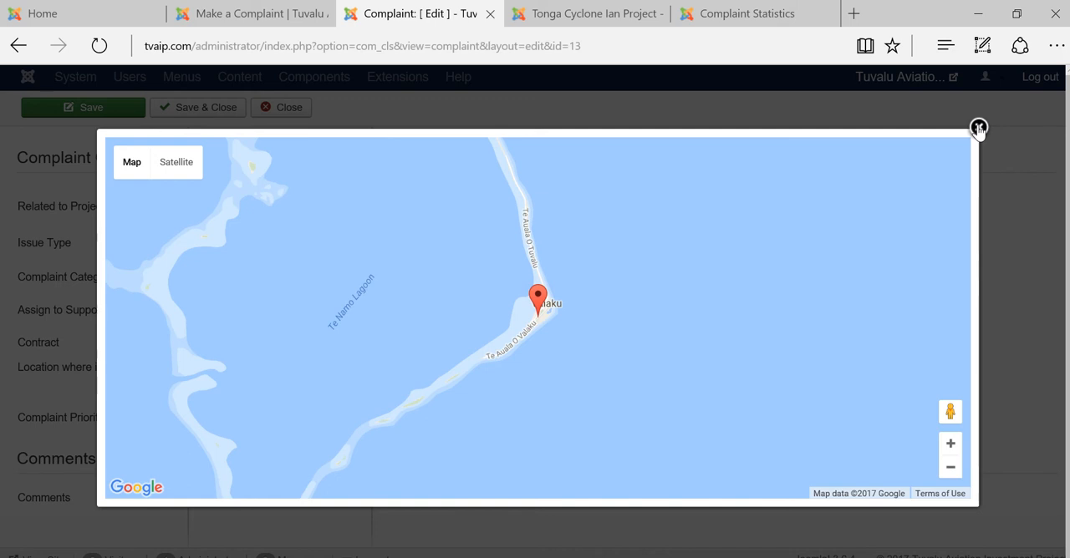
pyautogui.click(978, 127)
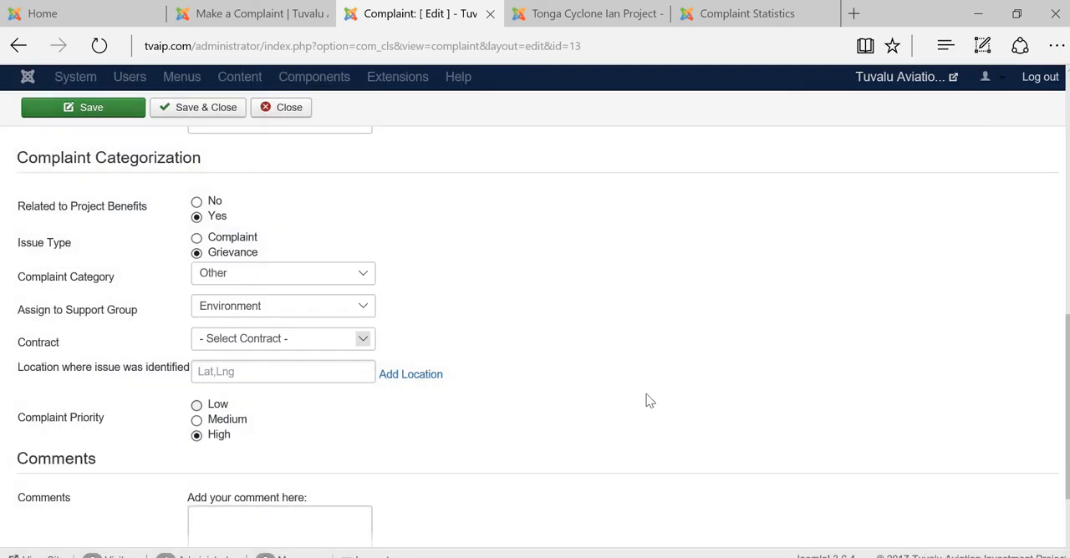
# Look over the comments and picture upload sections, save the categorized complaint and view its notifications
pyautogui.scroll(-2, 647, 399)
pyautogui.scroll(5, 648, 400)
pyautogui.scroll(2, 649, 400)
pyautogui.scroll(-7, 649, 400)
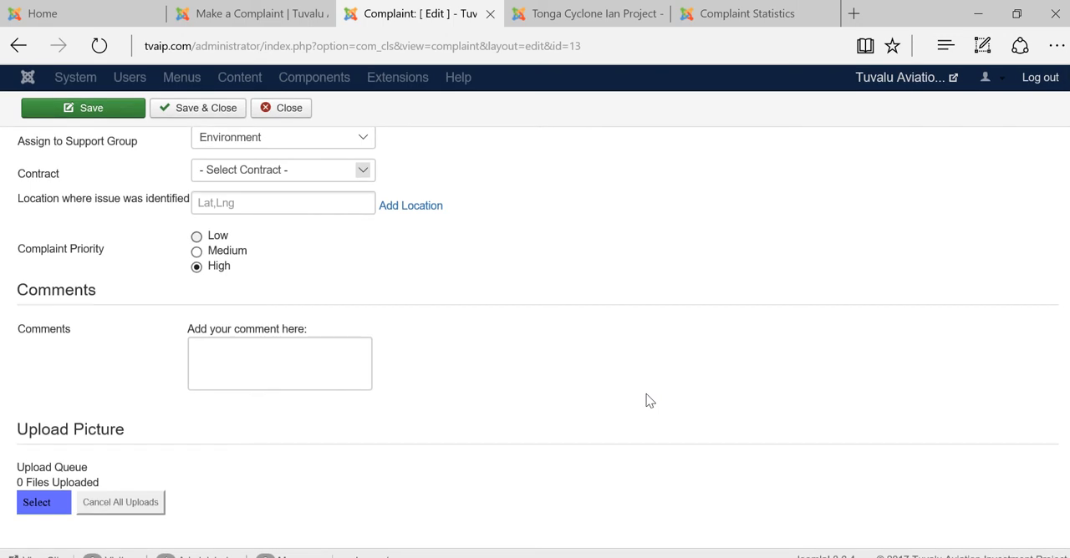
pyautogui.scroll(10, 648, 400)
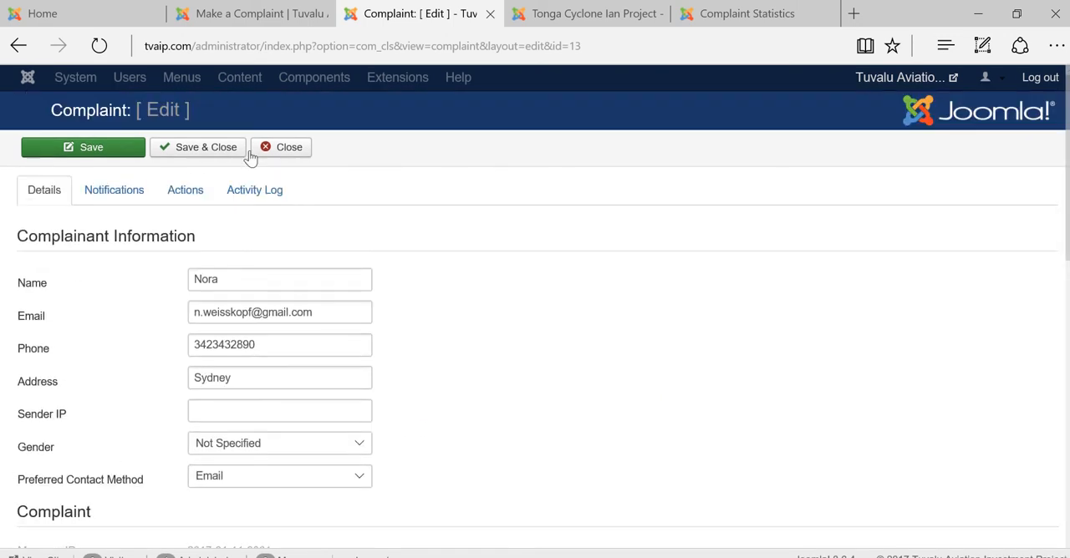
pyautogui.click(87, 150)
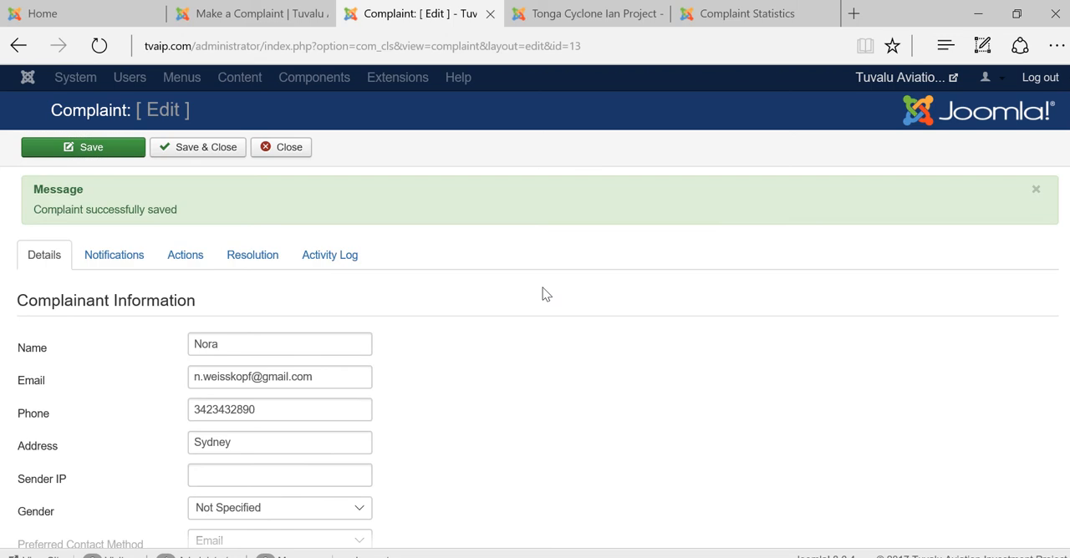
pyautogui.click(121, 260)
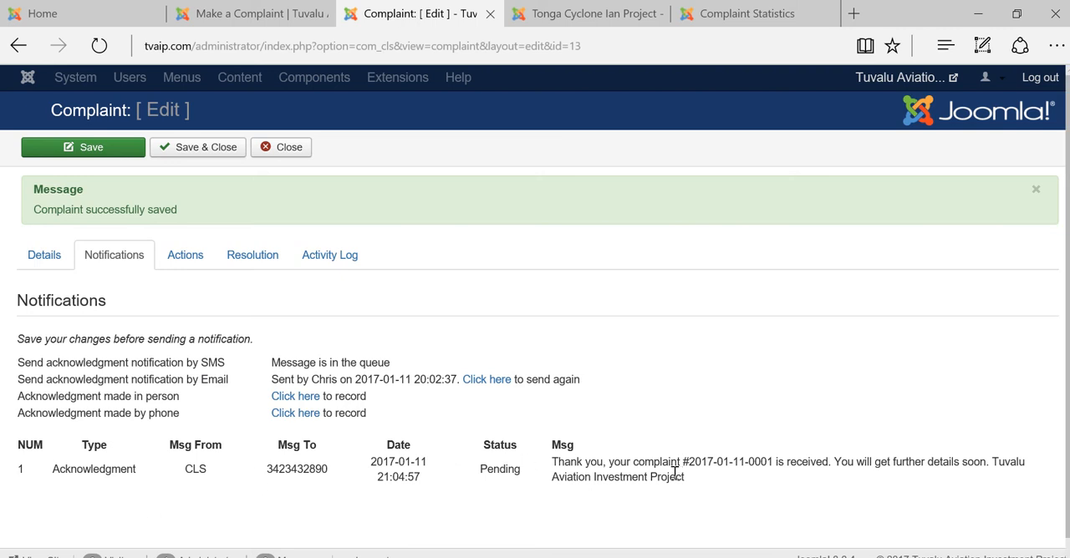
# Enter "Call the fire brigade" as the complaint's summary of action taken and save the complaint
pyautogui.click(178, 253)
pyautogui.click(134, 392)
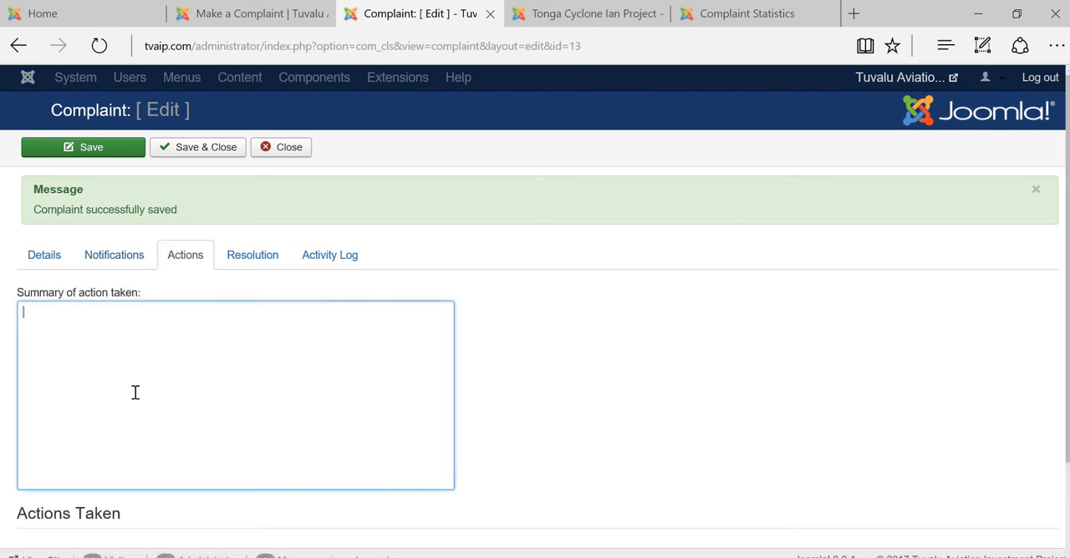
pyautogui.write('Call the fire bri')
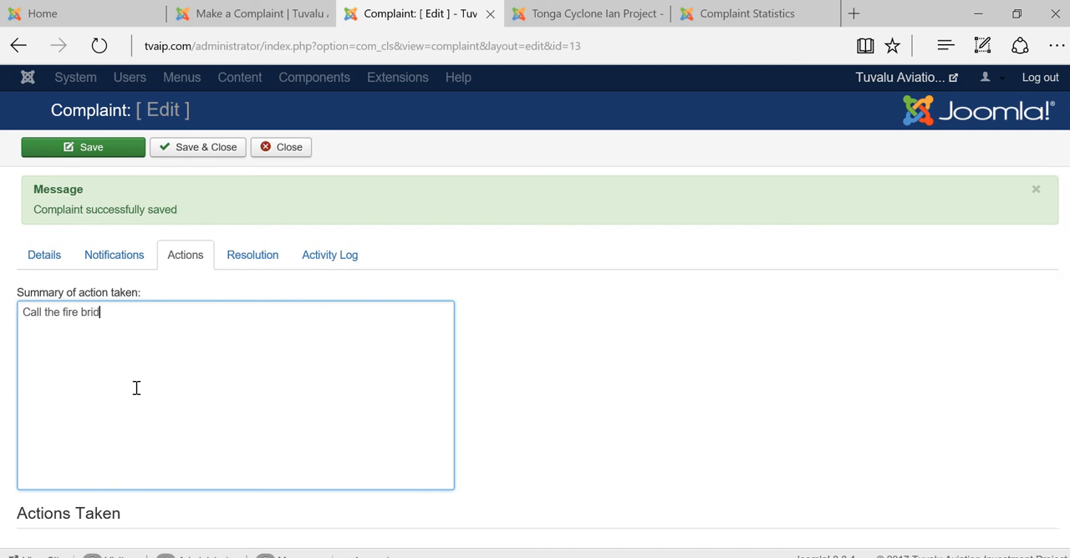
pyautogui.write('gade')
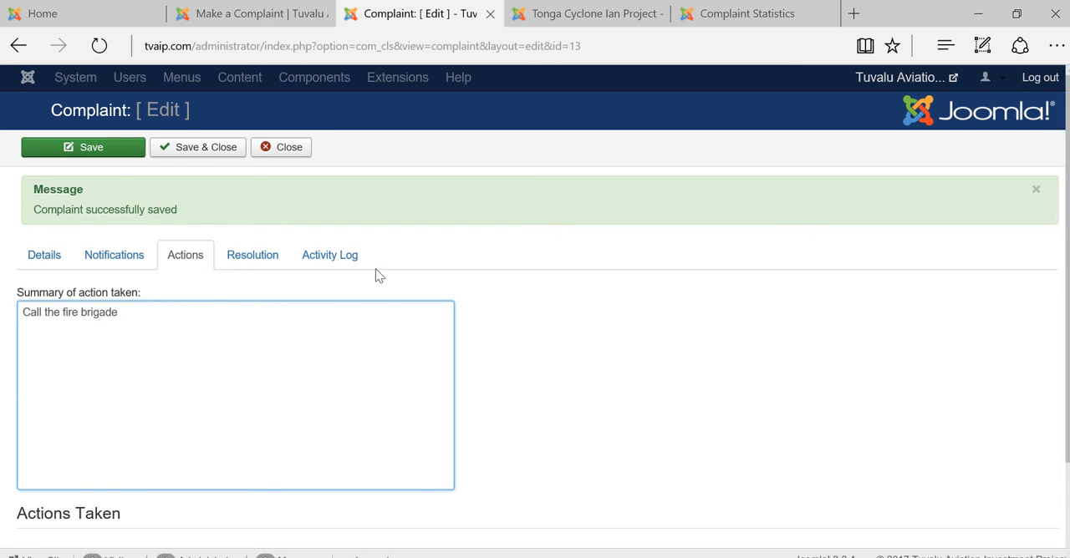
pyautogui.click(76, 151)
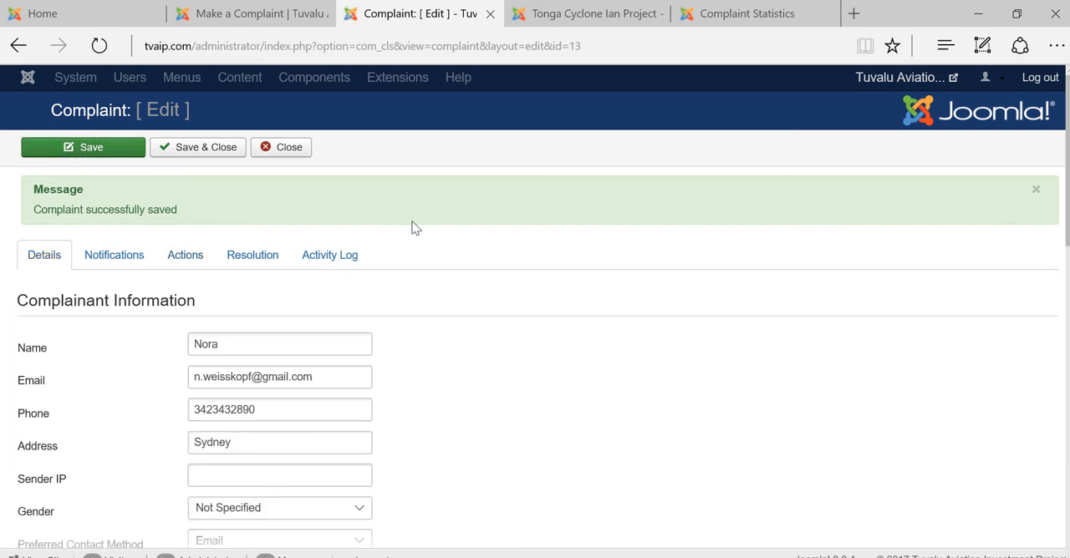
# Enter "Fire has been taken out by fire brigade" as the complaint's resolution and save the complaint
pyautogui.click(259, 261)
pyautogui.click(153, 323)
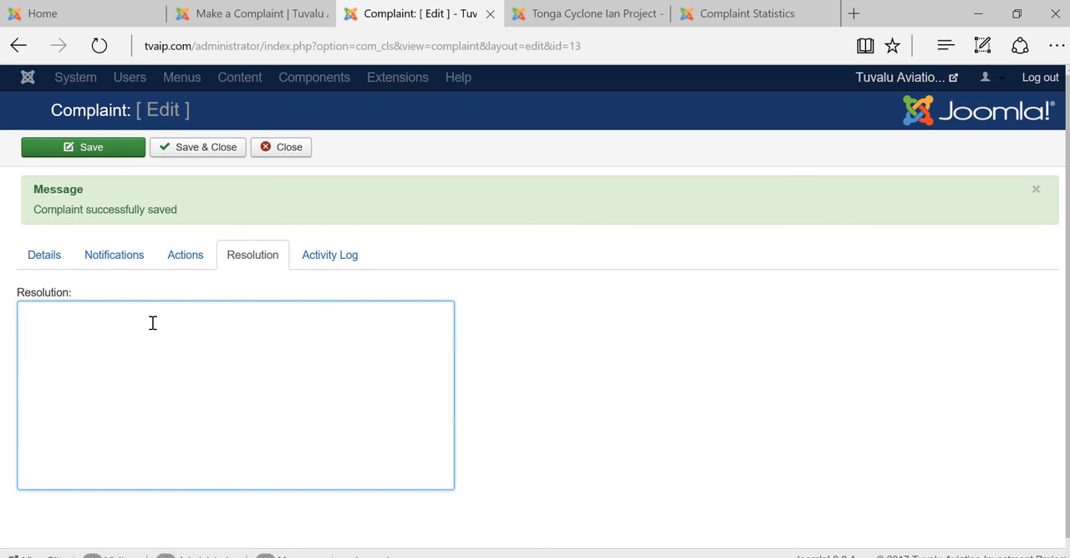
pyautogui.write('Fire has been take')
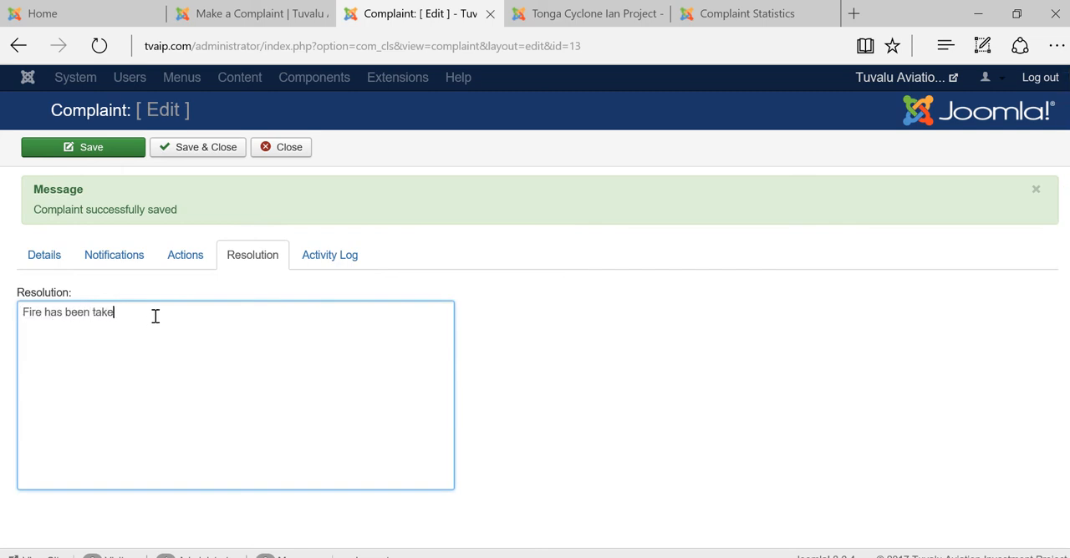
pyautogui.write('n out by fire brigade')
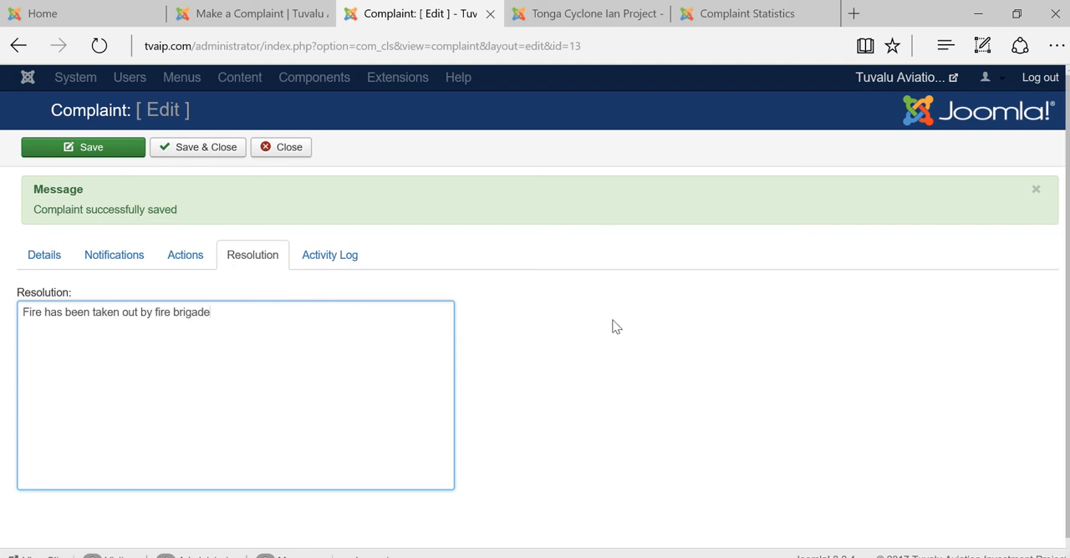
pyautogui.click(109, 148)
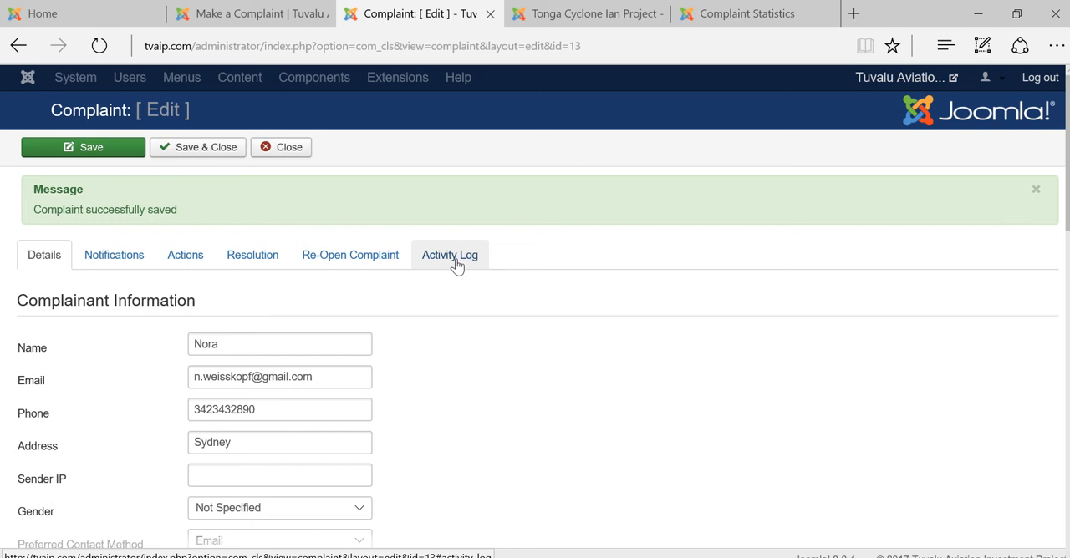
# Review the complaint's activity log and the form for reopening it, then close the complaint to return to the complaints list
pyautogui.click(456, 261)
pyautogui.scroll(-1, 553, 411)
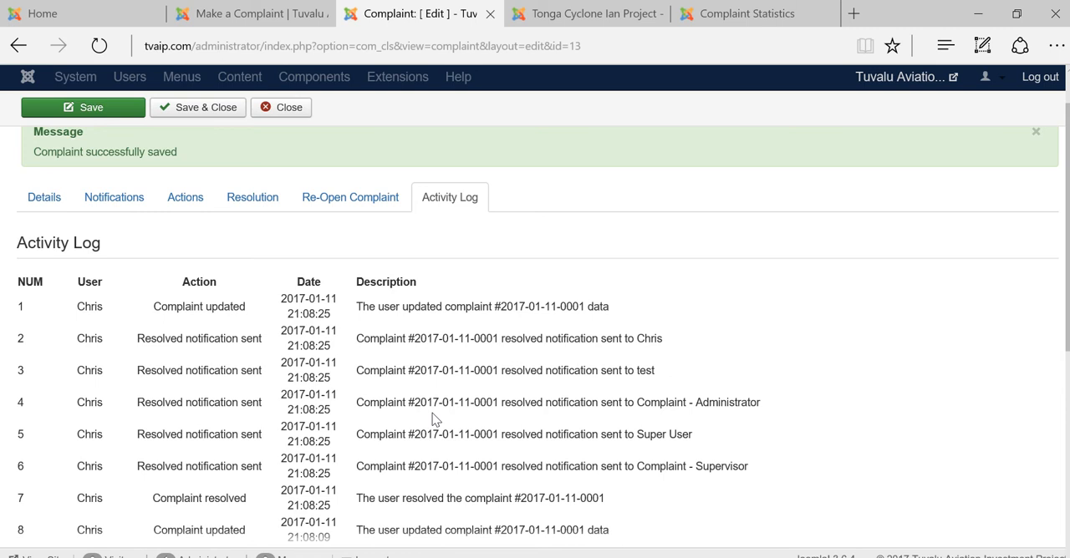
pyautogui.click(349, 201)
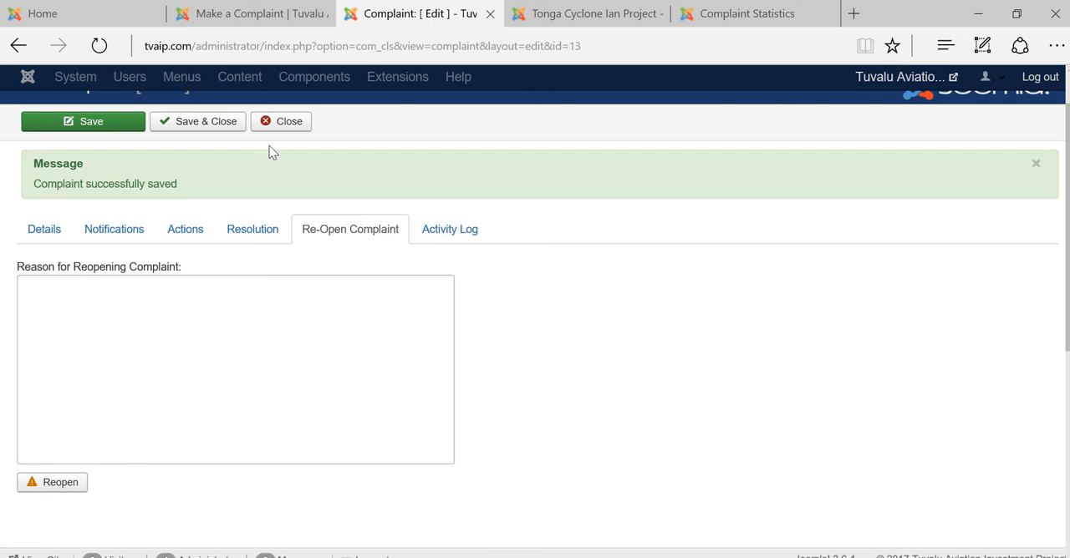
pyautogui.click(276, 124)
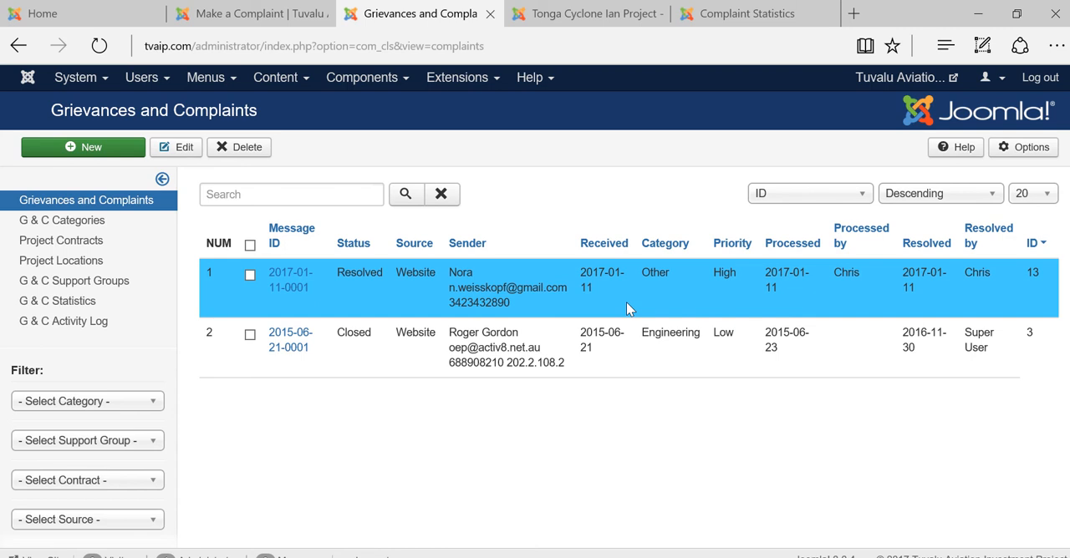
# View the lists of grievance categories, project contracts and project locations
pyautogui.click(90, 227)
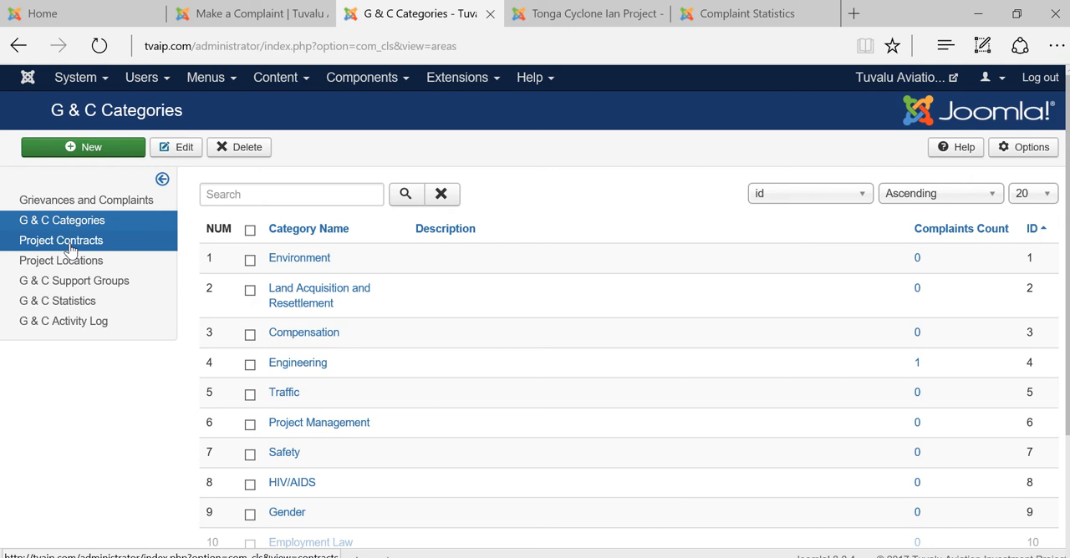
pyautogui.click(70, 248)
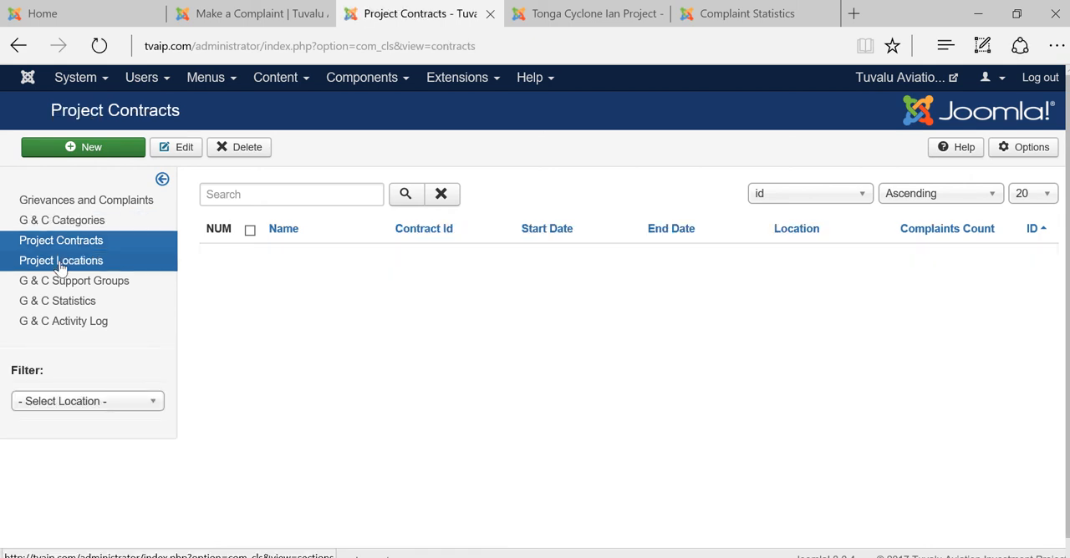
pyautogui.click(60, 264)
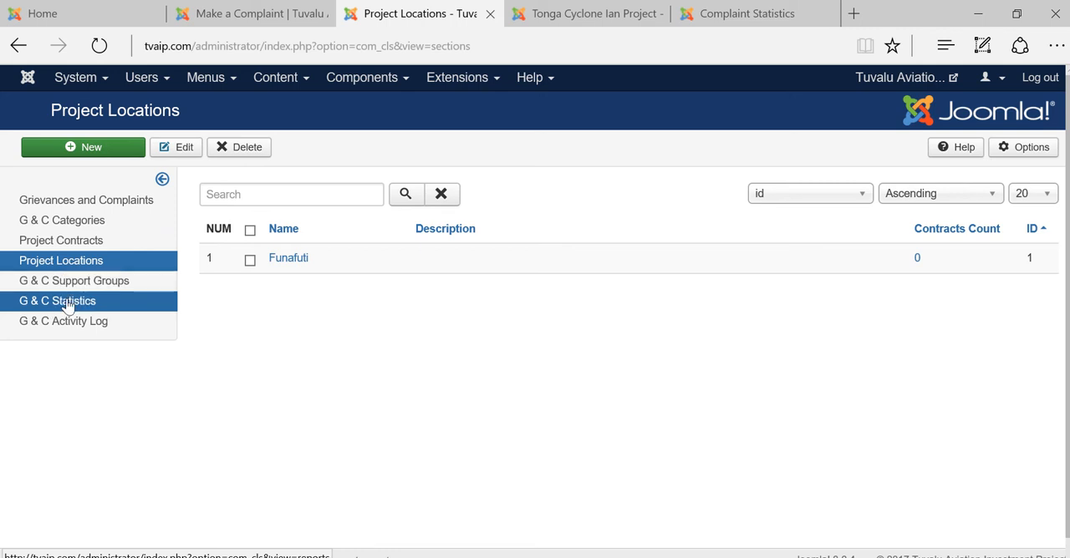
# Open the grievance and complaint statistics and examine the complaint map and the general summary
pyautogui.click(70, 303)
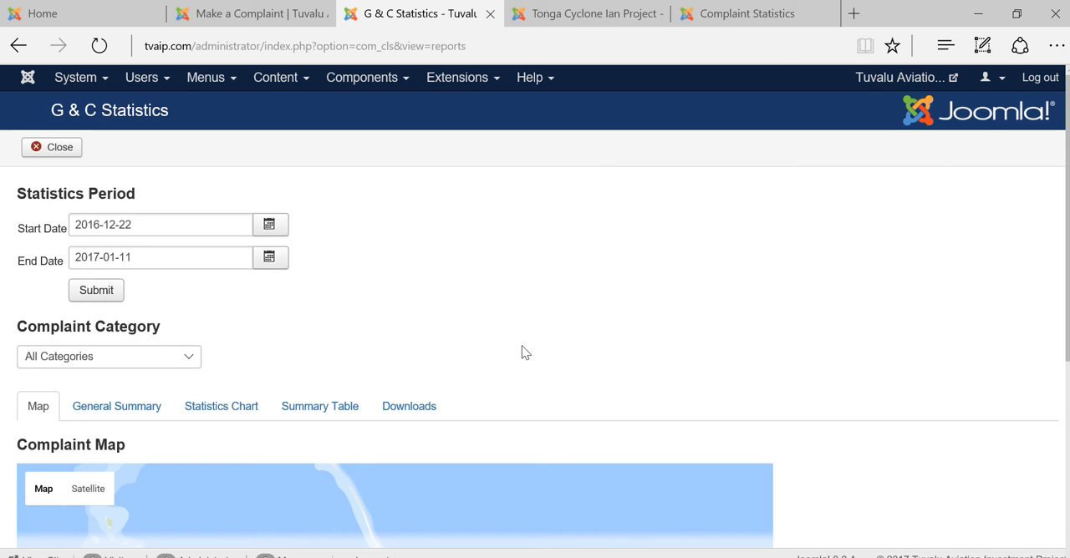
pyautogui.scroll(-1, 843, 406)
pyautogui.scroll(-1, 846, 409)
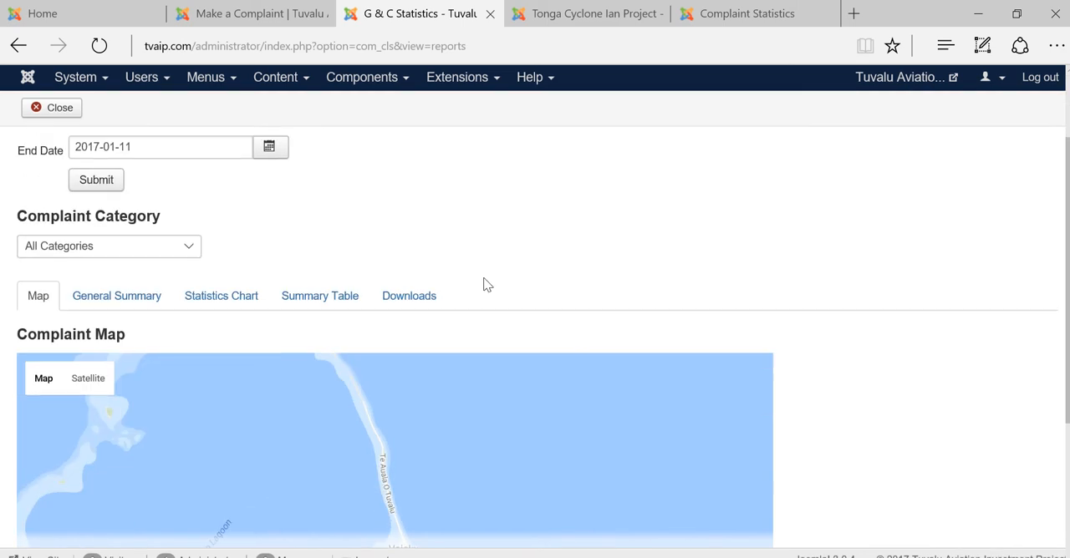
pyautogui.click(85, 297)
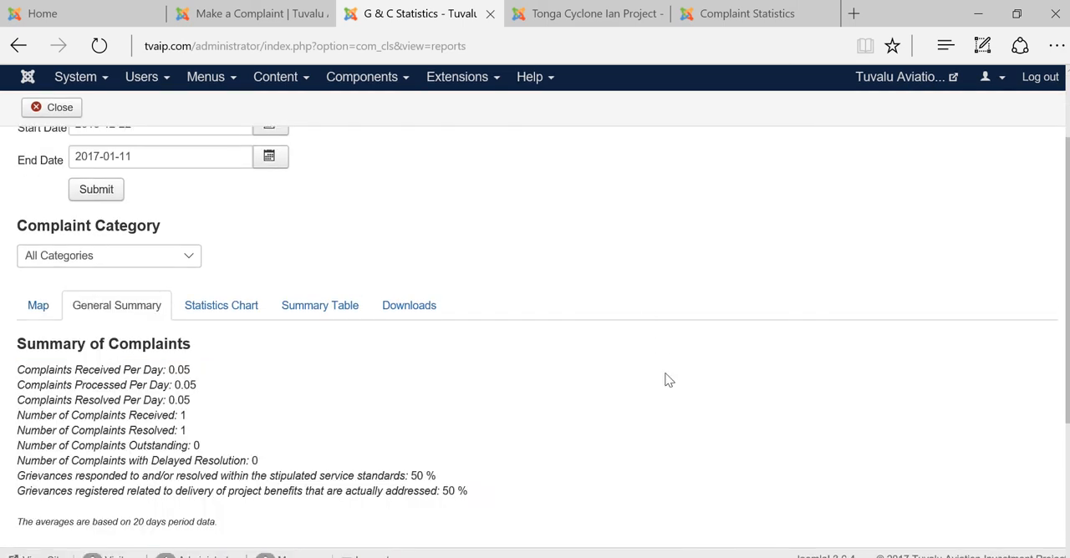
# Examine the complaint statistics chart, inspecting the Resolved data point for Jan 11
pyautogui.click(236, 308)
pyautogui.scroll(-3, 928, 457)
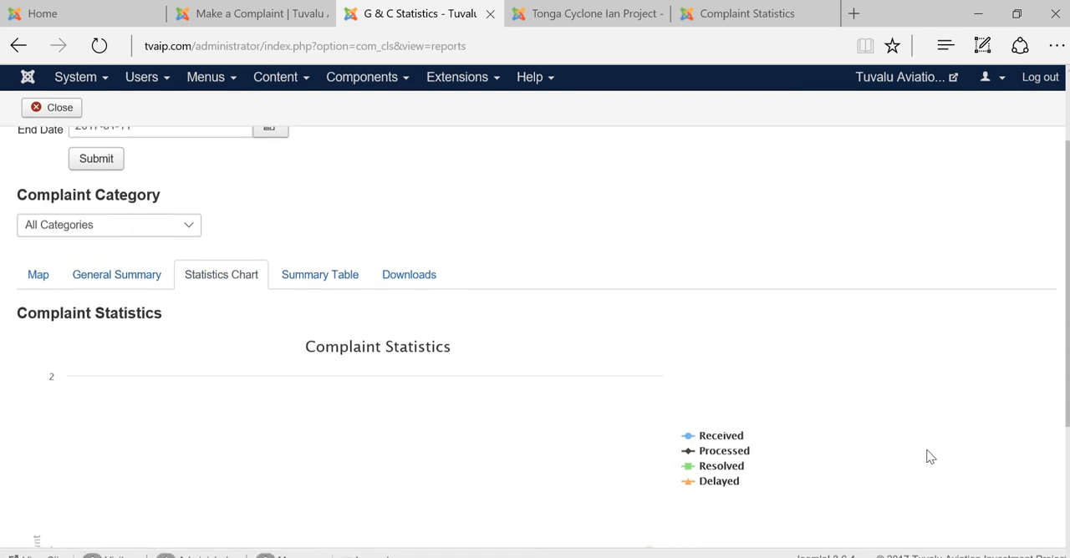
pyautogui.moveTo(650, 326)
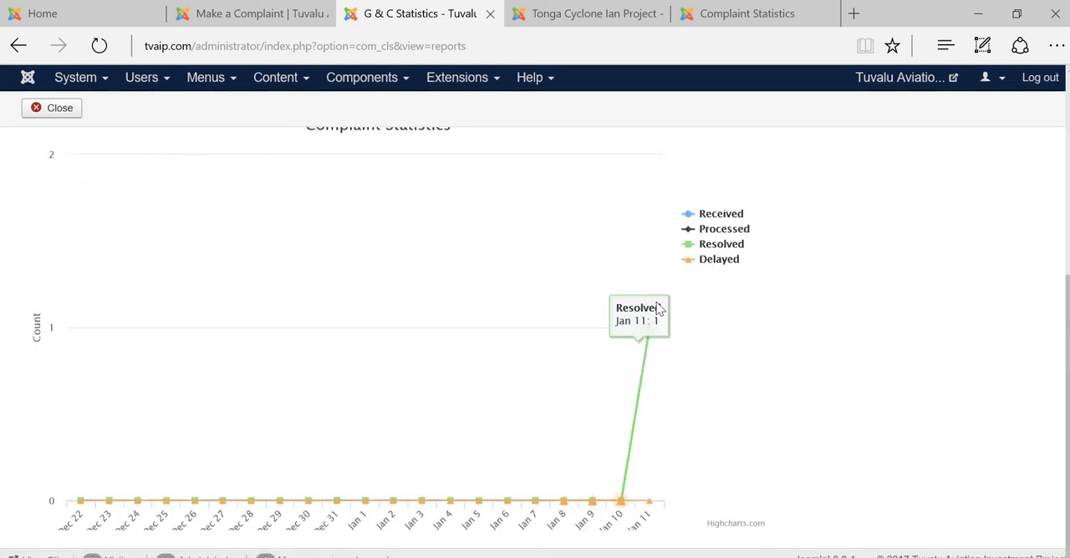
pyautogui.scroll(1, 799, 392)
pyautogui.scroll(2, 796, 392)
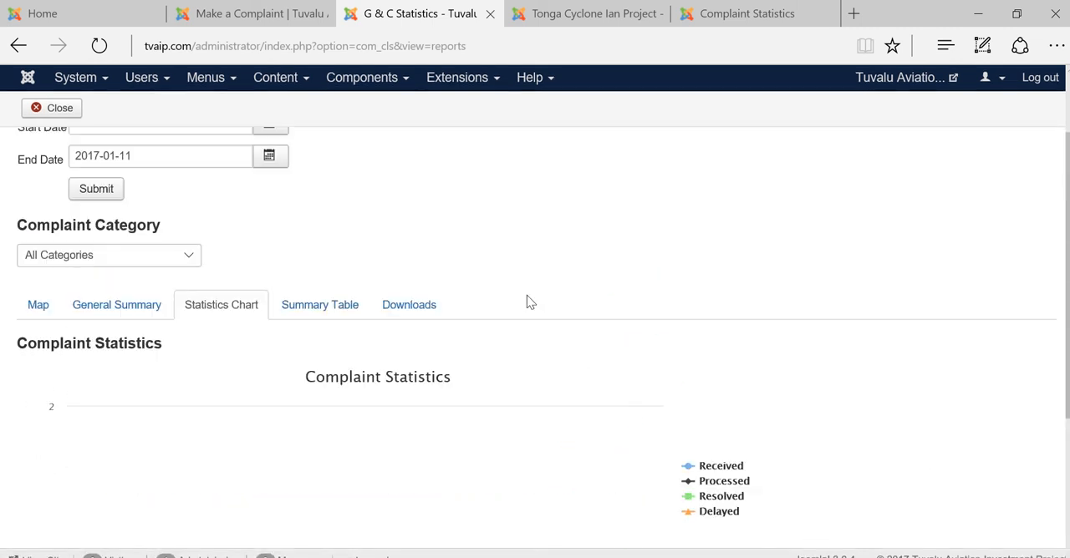
# Examine the summary table of complaint ages and resolution times, then view the available complaint downloads
pyautogui.click(323, 309)
pyautogui.scroll(-3, 675, 314)
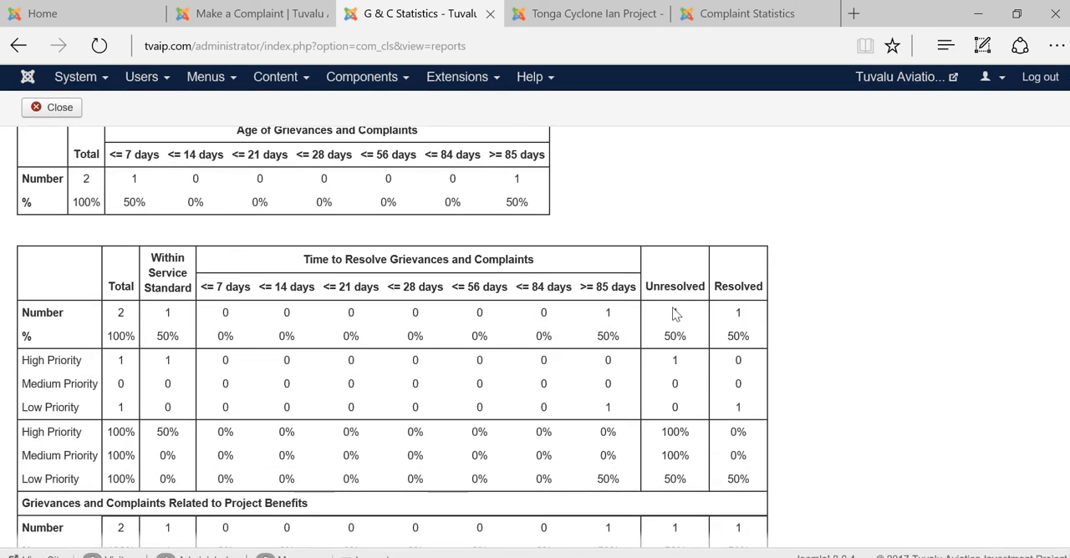
pyautogui.scroll(3, 675, 315)
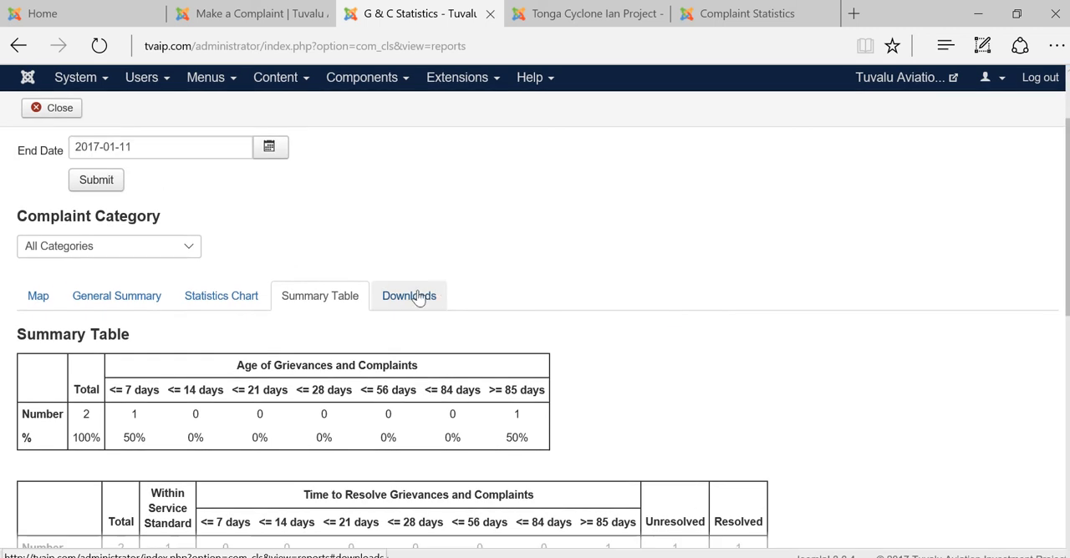
pyautogui.click(417, 298)
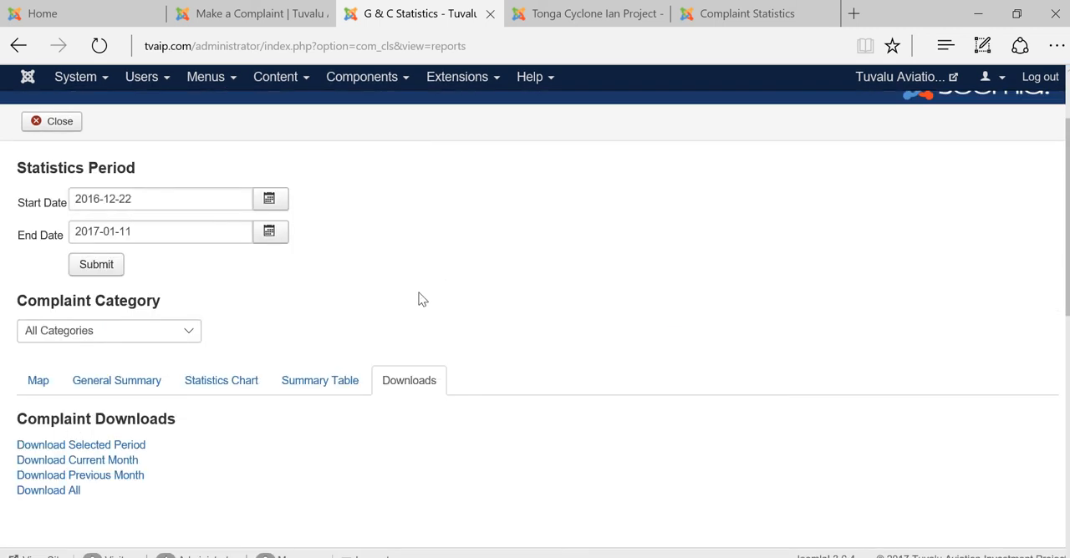
# Review the summary table of complaint ages again, then close the grievance and complaint statistics
pyautogui.click(306, 380)
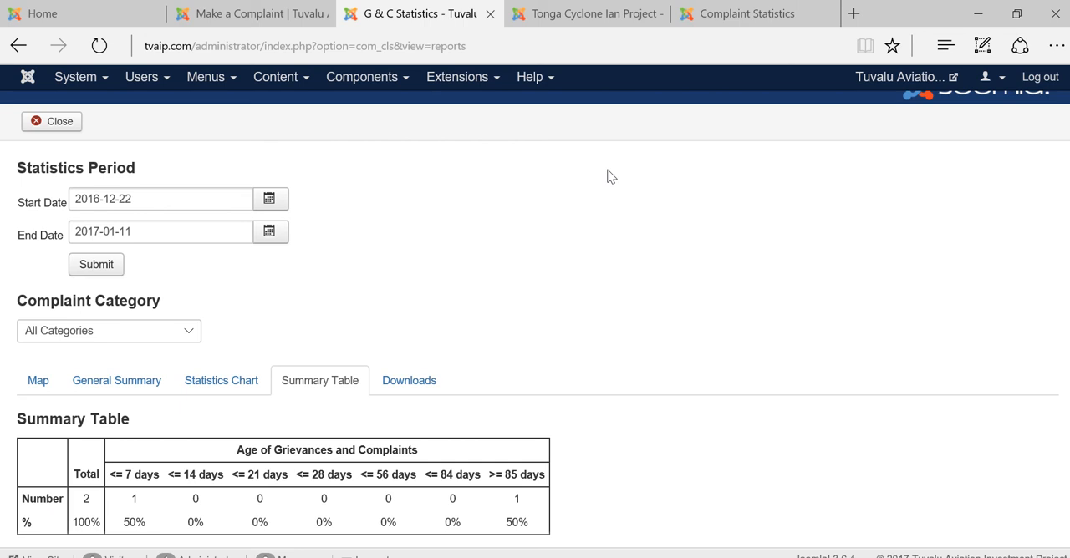
pyautogui.scroll(1, 609, 175)
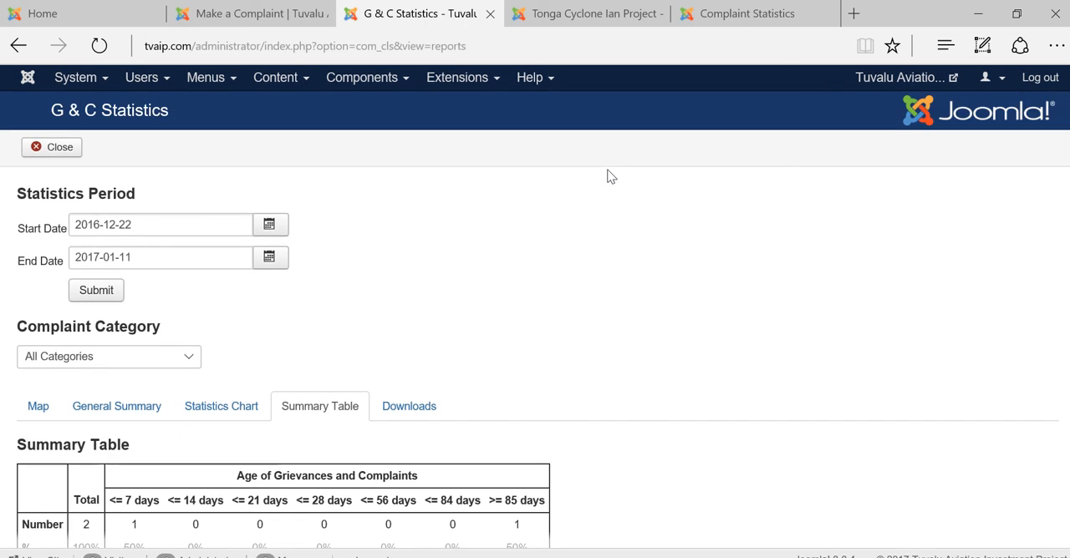
pyautogui.click(48, 152)
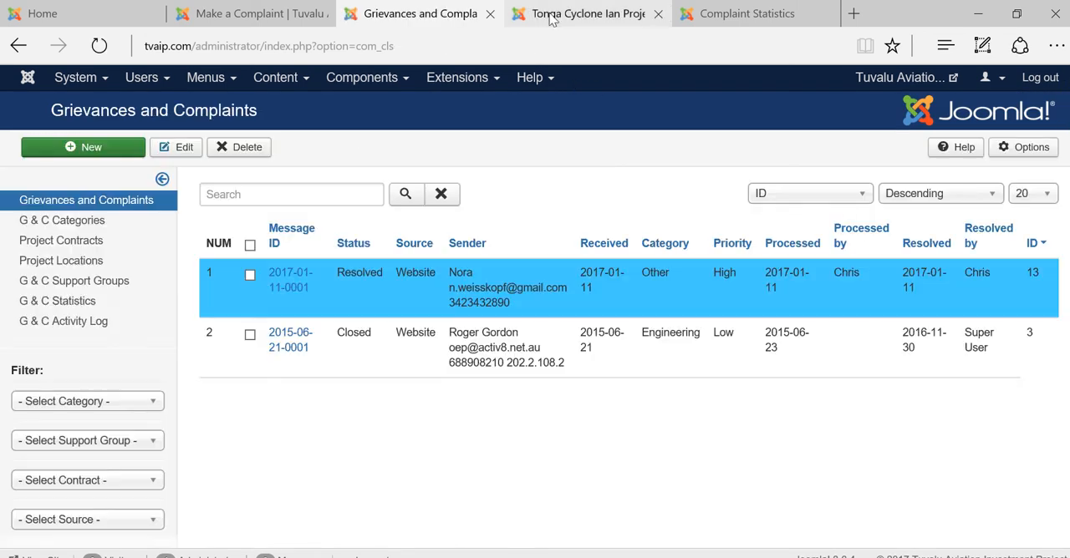
# Log in to the Tonga Cyclone Ian Project administration site and open its Grievance Logging component
pyautogui.moveTo(553, 20)
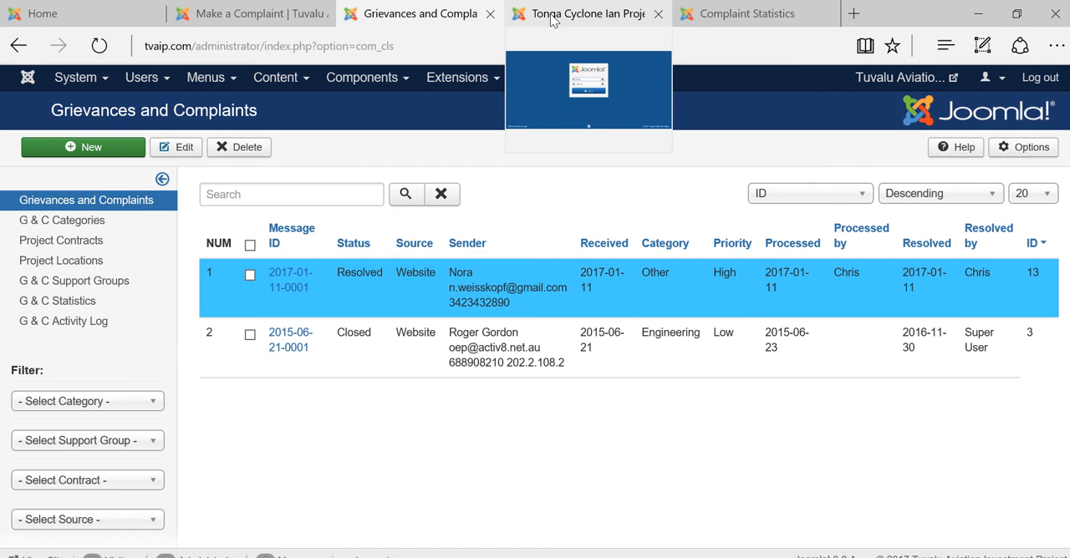
pyautogui.click(552, 20)
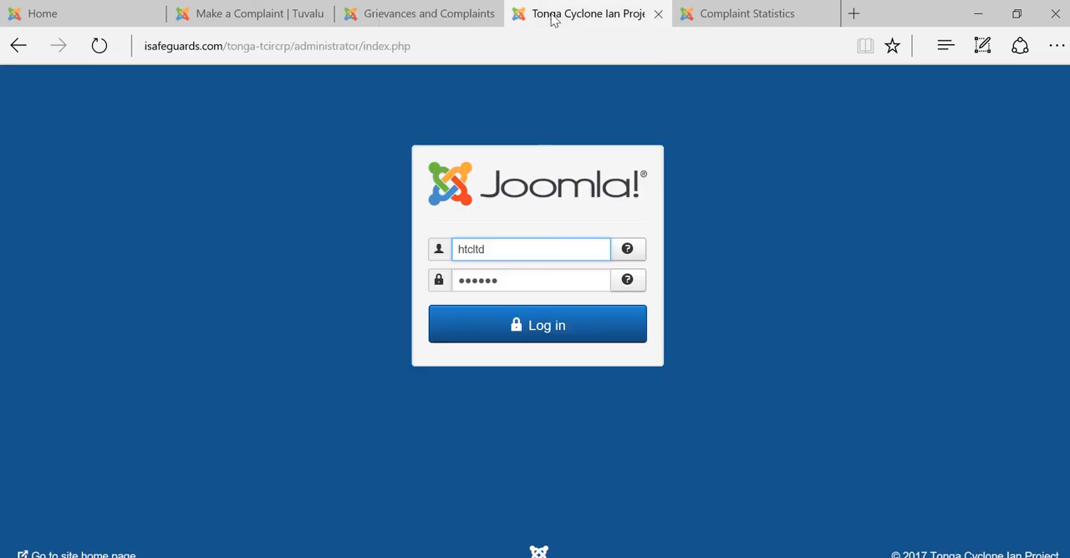
pyautogui.click(484, 323)
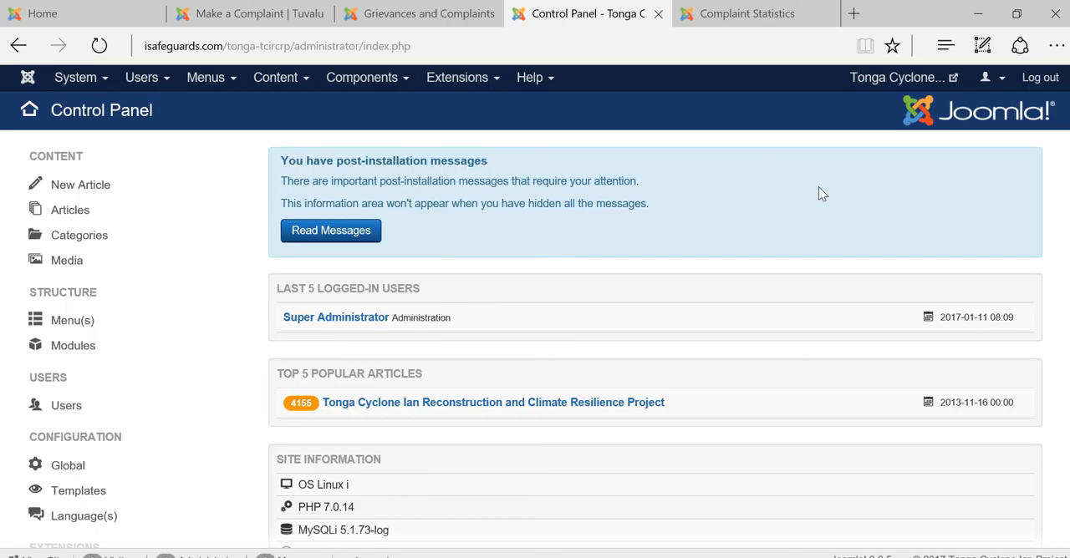
pyautogui.click(347, 87)
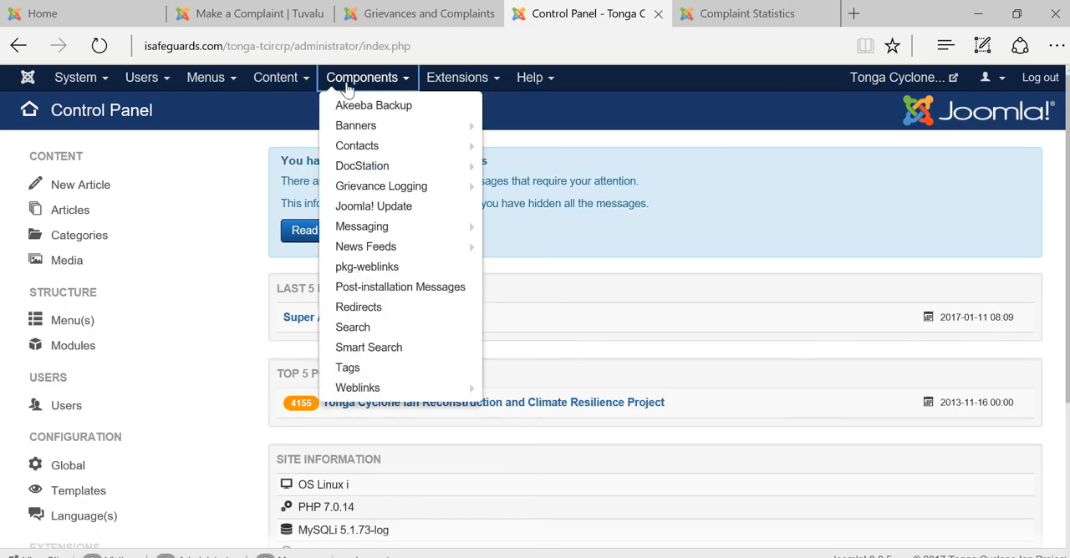
pyautogui.click(369, 187)
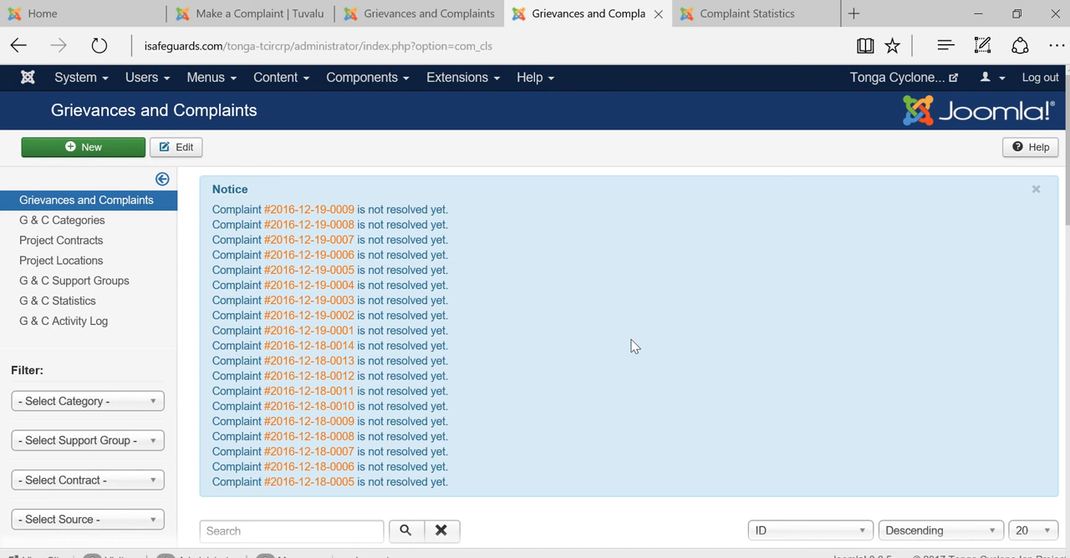
# Examine the notices about unresolved complaints and the color-coded complaint list below them
pyautogui.scroll(-1, 632, 345)
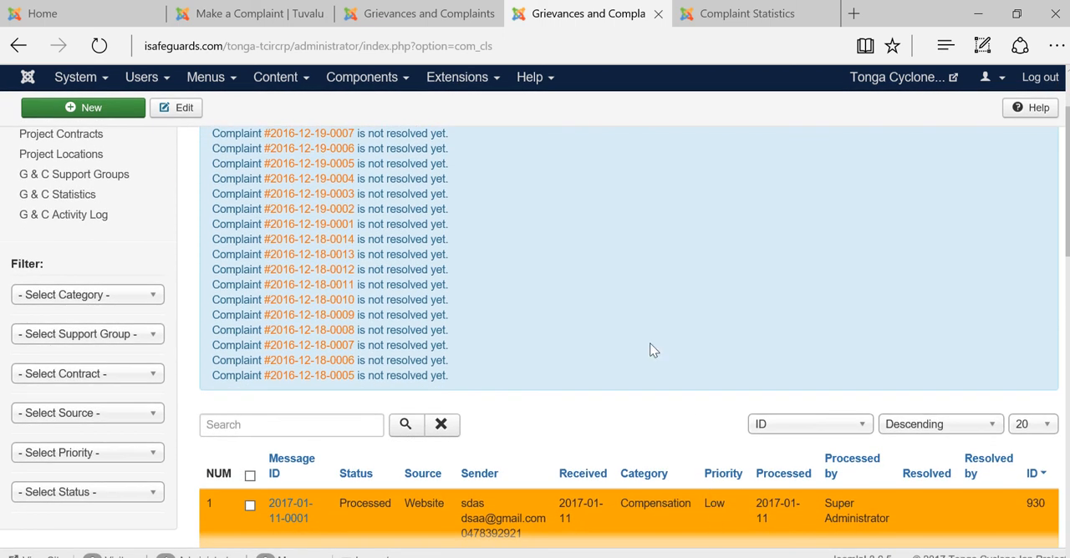
pyautogui.scroll(1, 650, 344)
pyautogui.scroll(1, 651, 350)
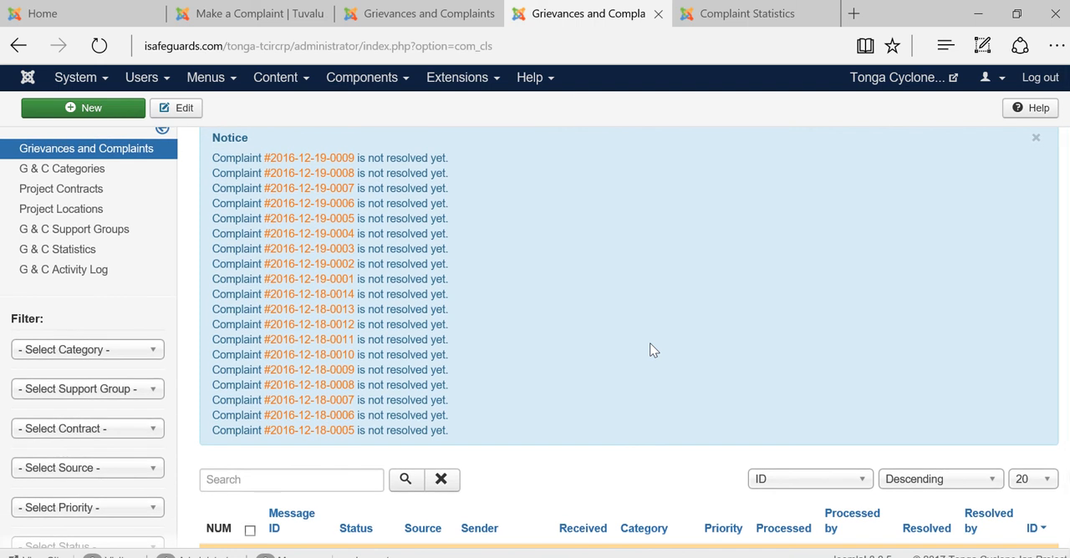
pyautogui.scroll(-4, 650, 349)
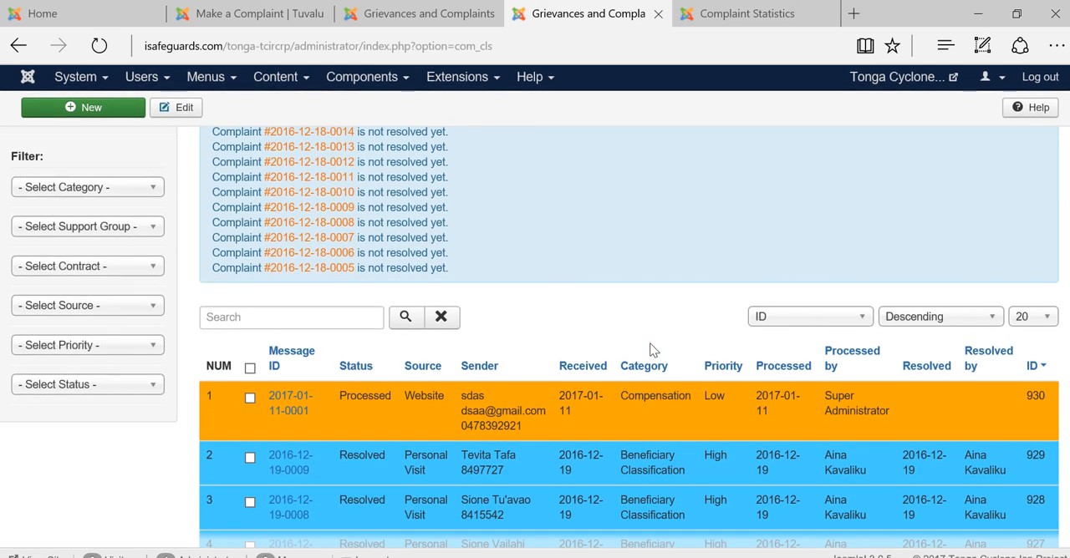
pyautogui.scroll(-3, 452, 416)
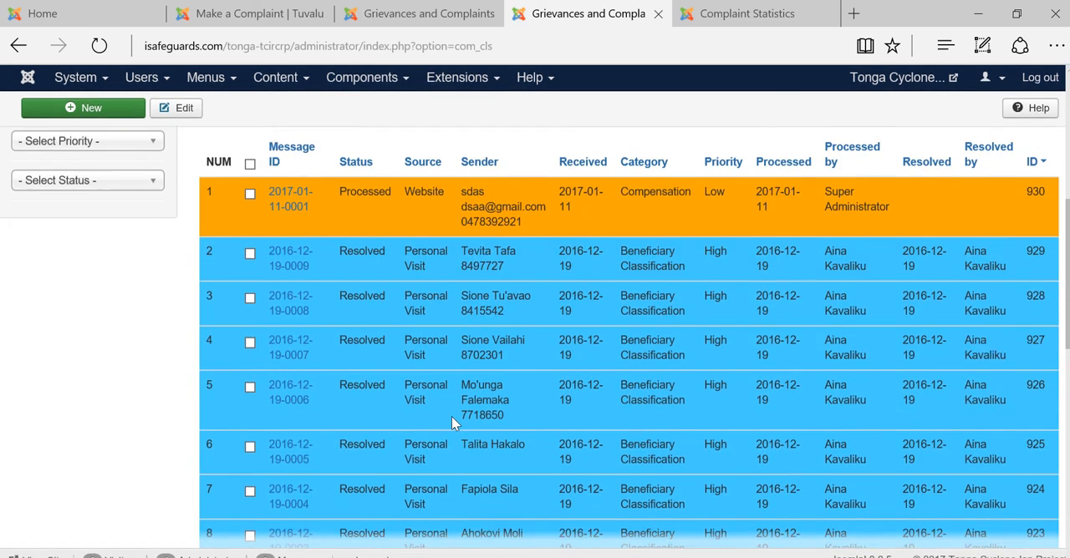
pyautogui.scroll(2, 451, 416)
pyautogui.scroll(3, 451, 415)
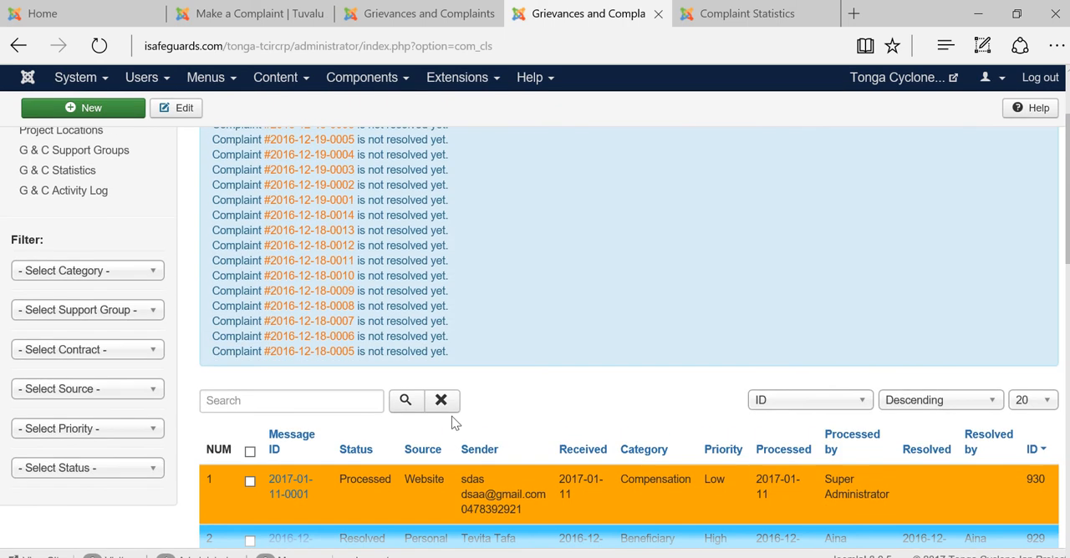
# View the available category filter options, then filter the complaint list by High priority
pyautogui.click(90, 278)
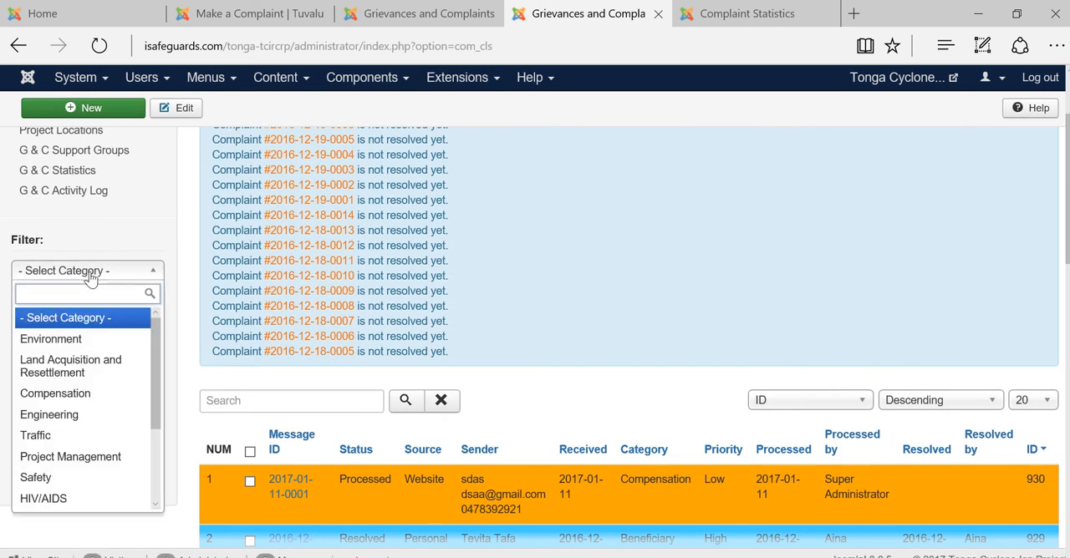
pyautogui.click(143, 227)
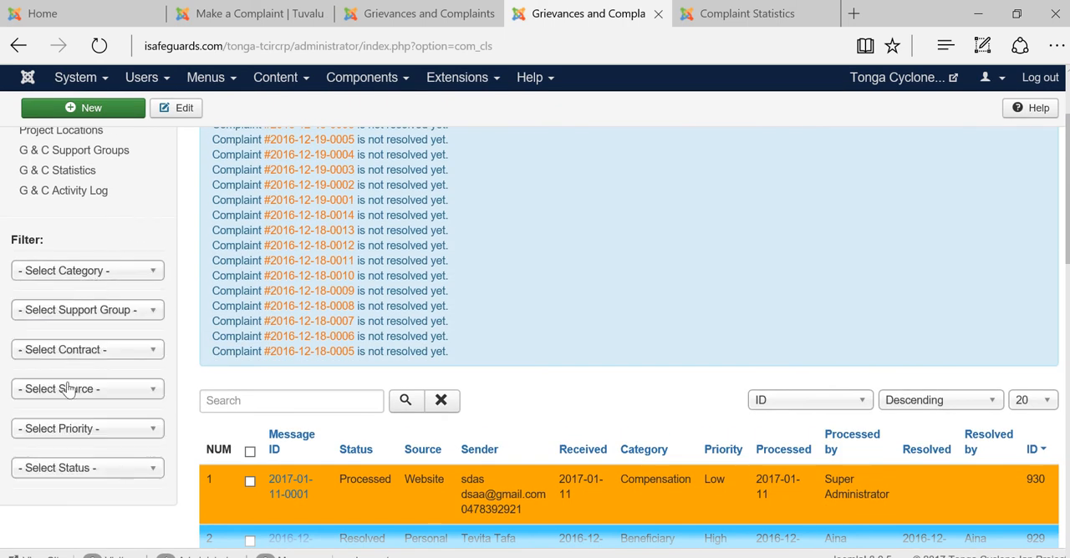
pyautogui.click(52, 432)
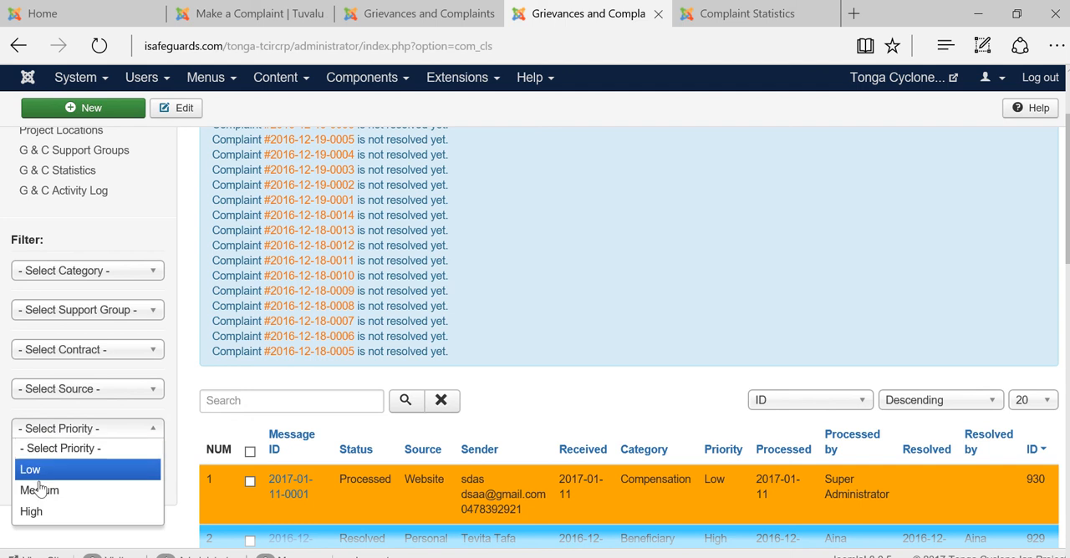
pyautogui.click(31, 511)
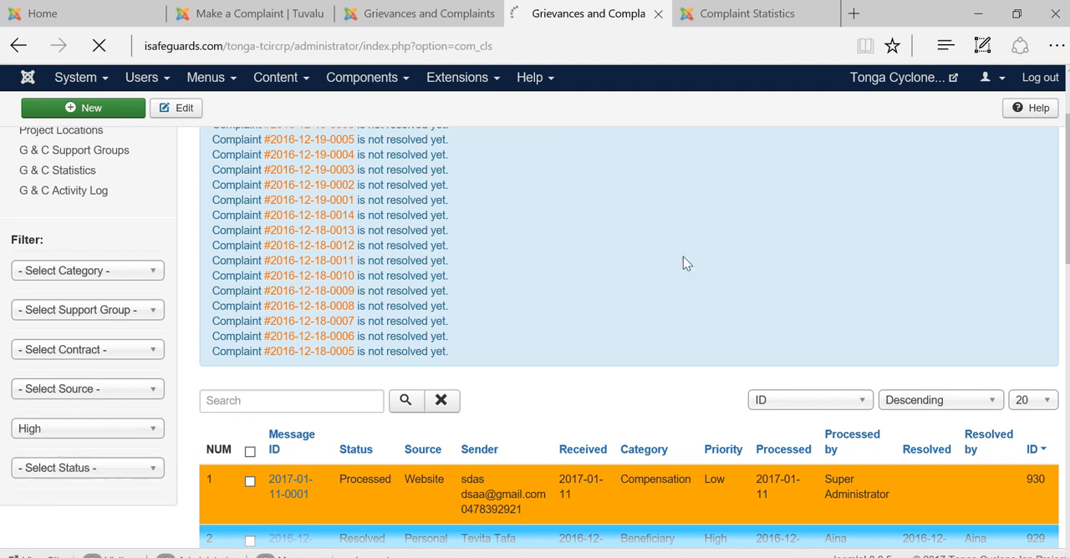
# Look through the high-priority complaints and narrow the list to those with Closed status
pyautogui.scroll(-4, 507, 389)
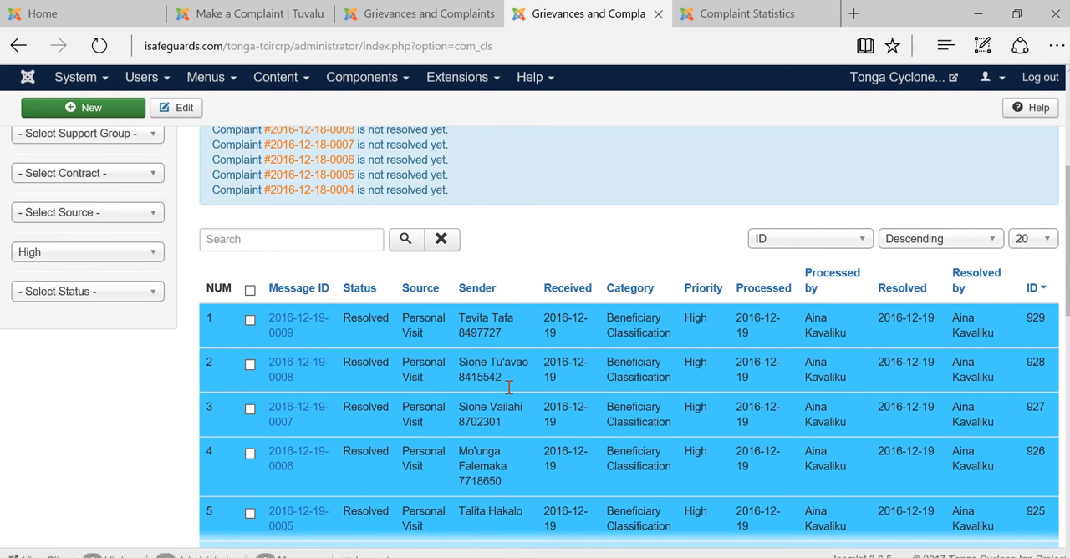
pyautogui.scroll(-1, 508, 387)
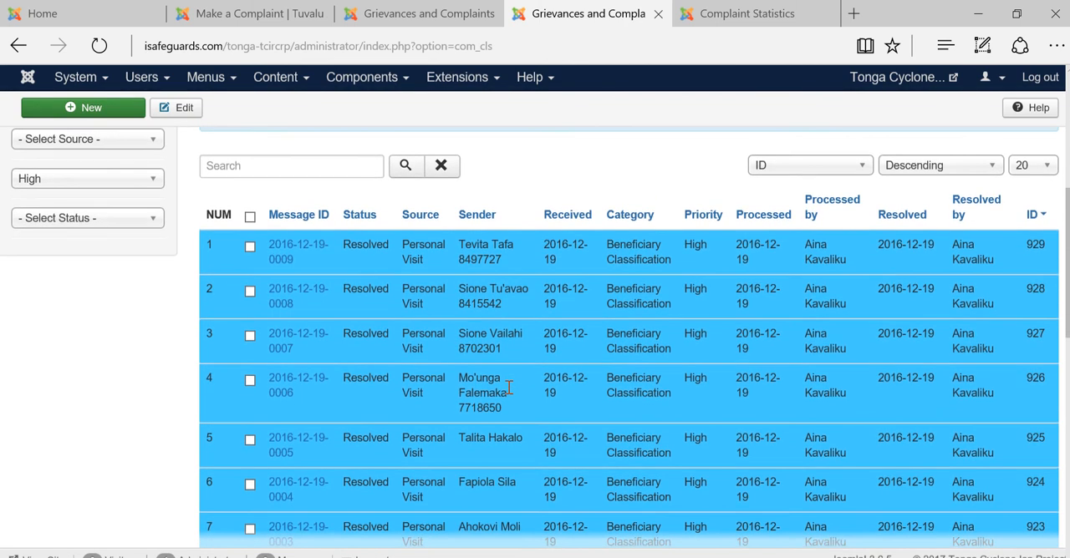
pyautogui.scroll(-3, 508, 387)
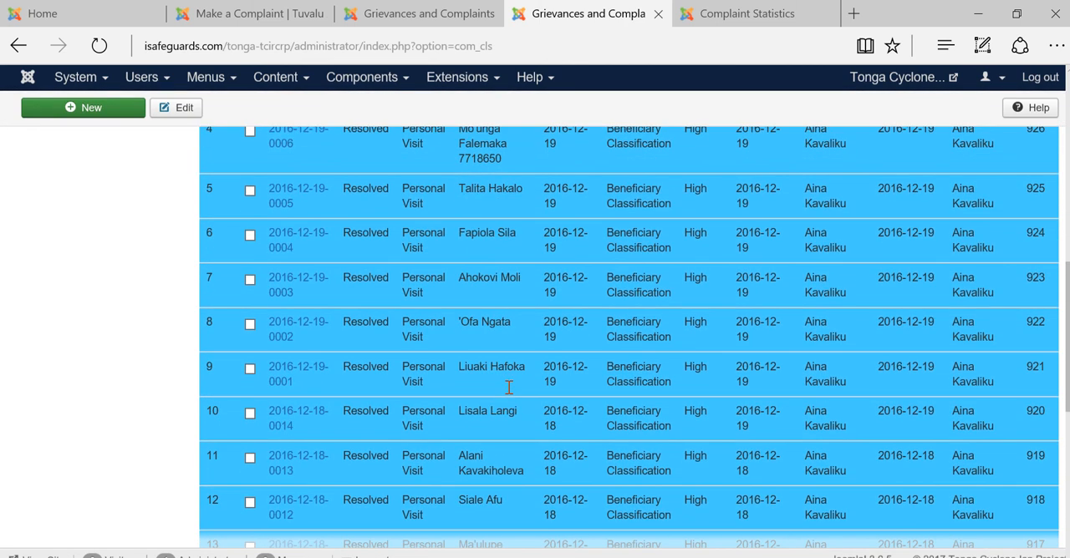
pyautogui.scroll(4, 508, 387)
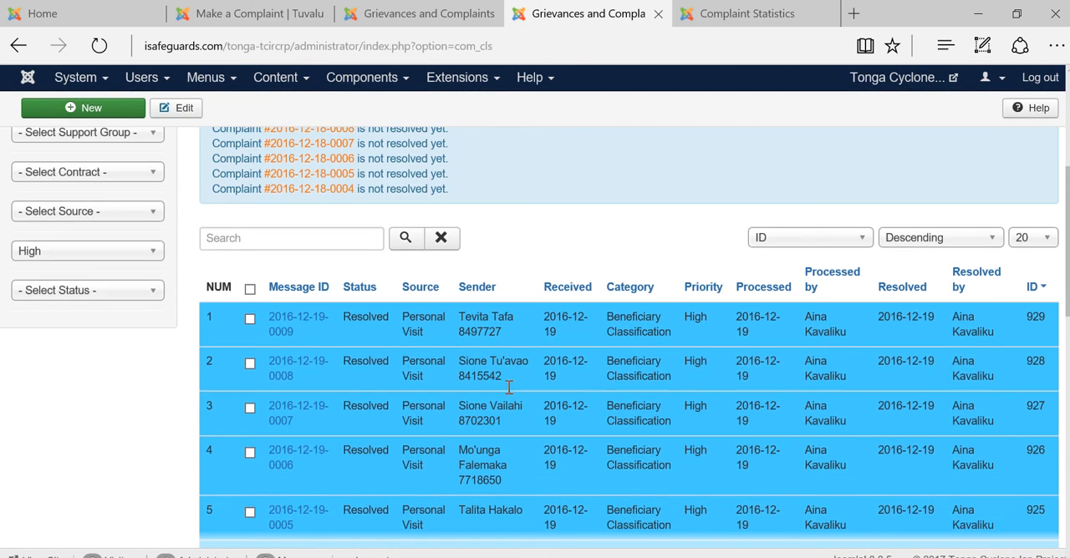
pyautogui.click(119, 299)
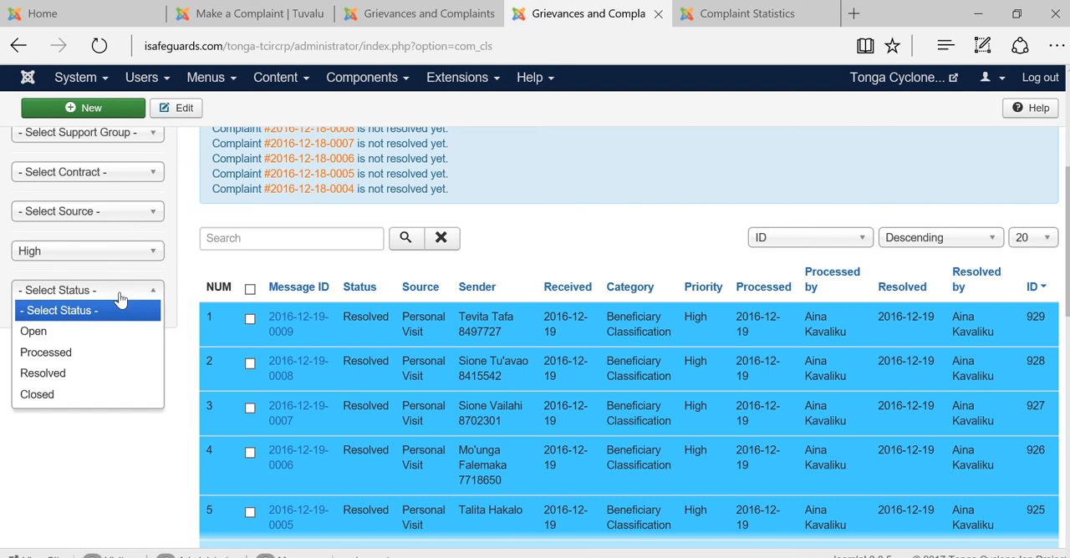
pyautogui.click(65, 395)
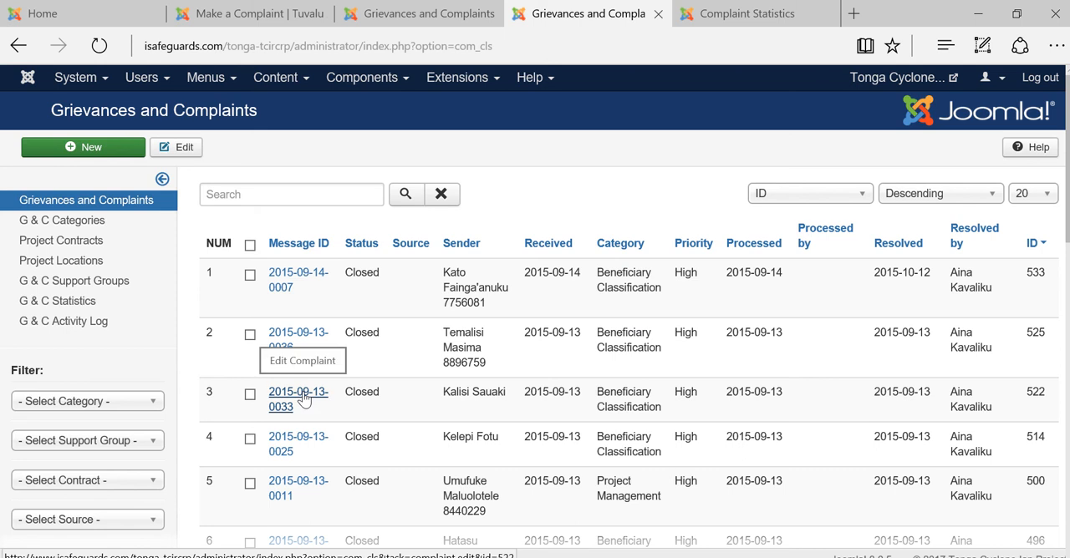
# Open the closed complaint in row 8 of the filtered list and read its complainant and complaint details
pyautogui.scroll(-5, 303, 400)
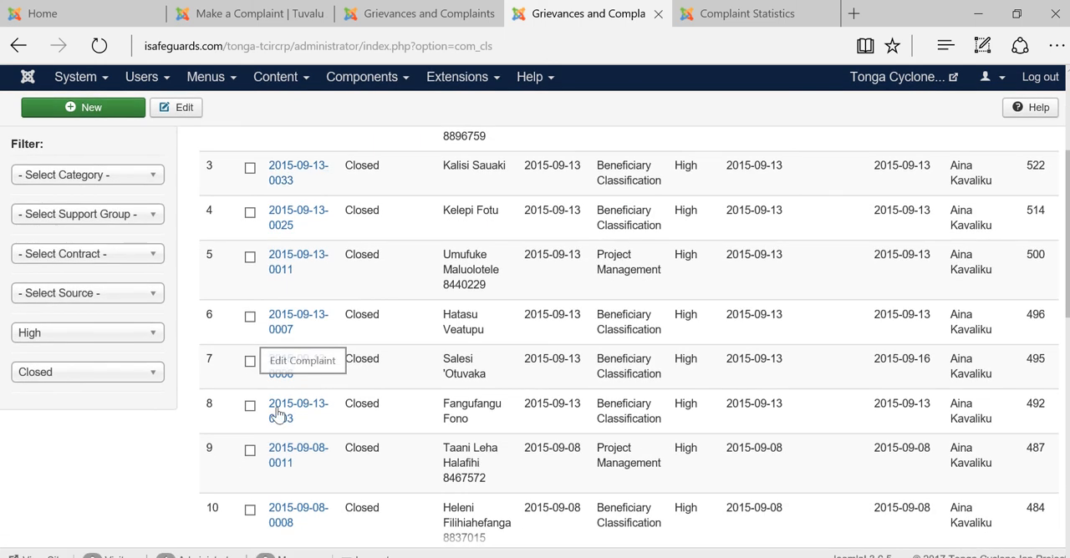
pyautogui.click(281, 411)
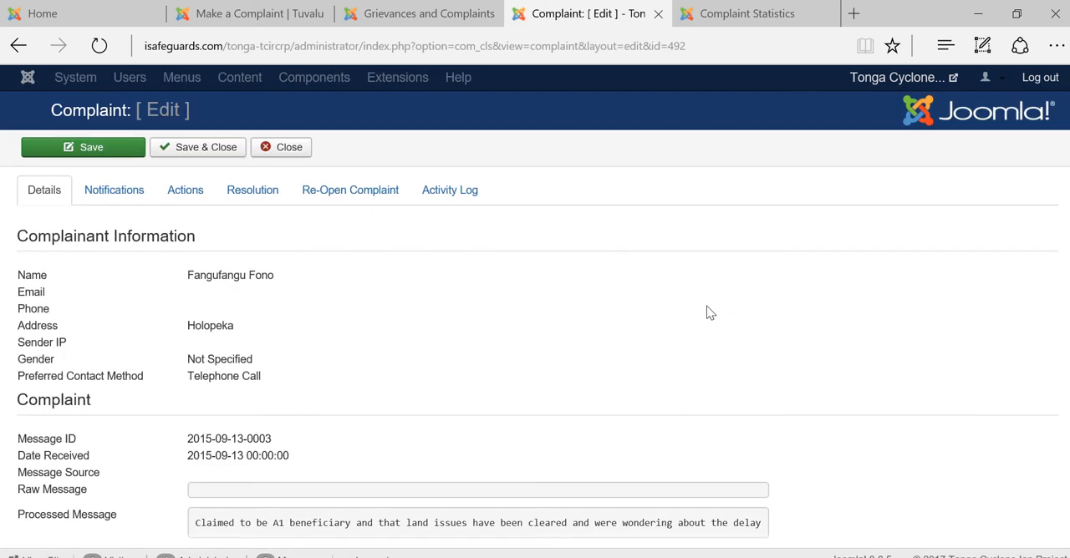
pyautogui.scroll(-1, 499, 362)
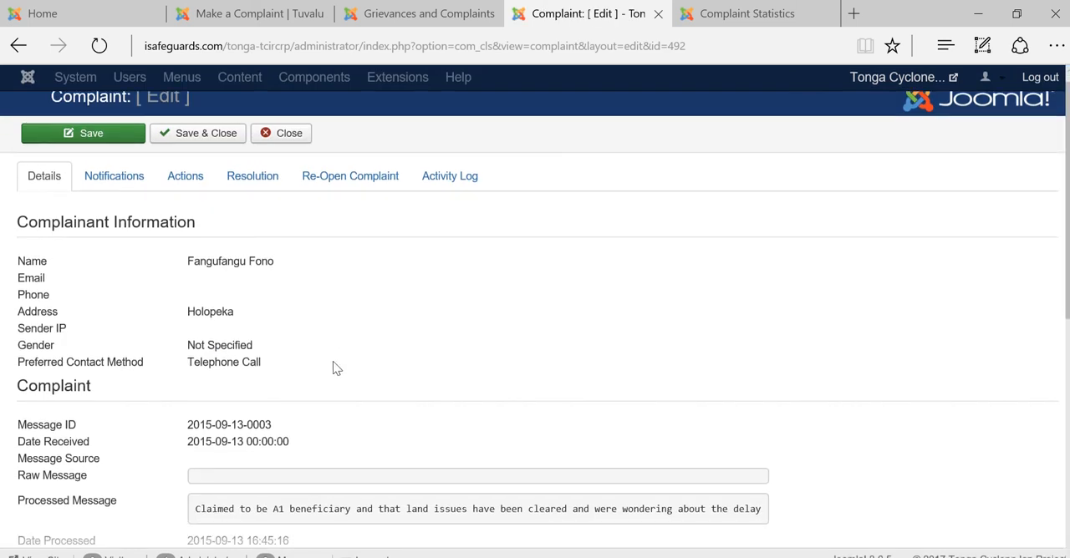
pyautogui.scroll(-1, 332, 381)
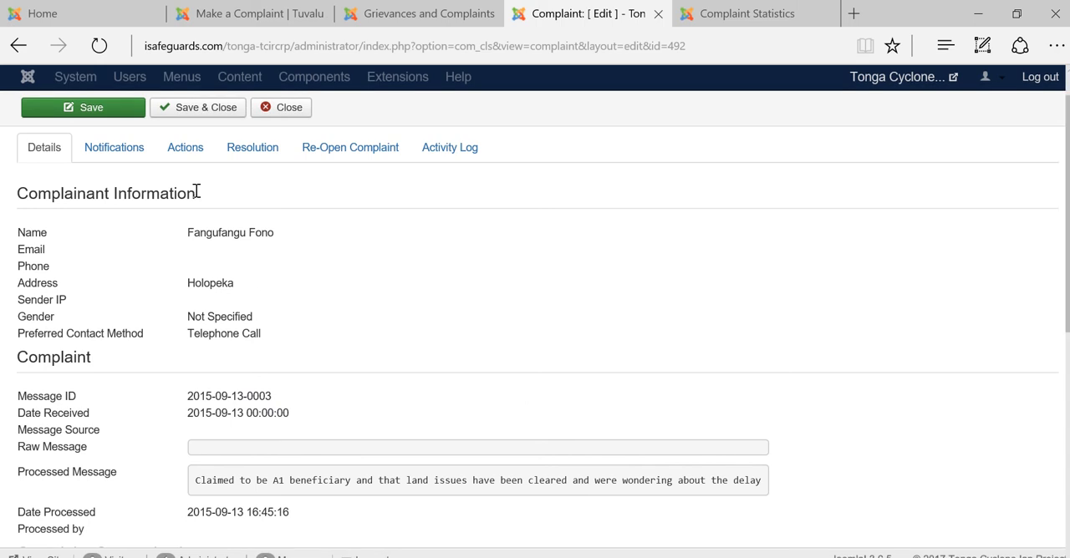
# View the complaint's notifications, actions taken and resolution, and read through its activity log
pyautogui.click(94, 150)
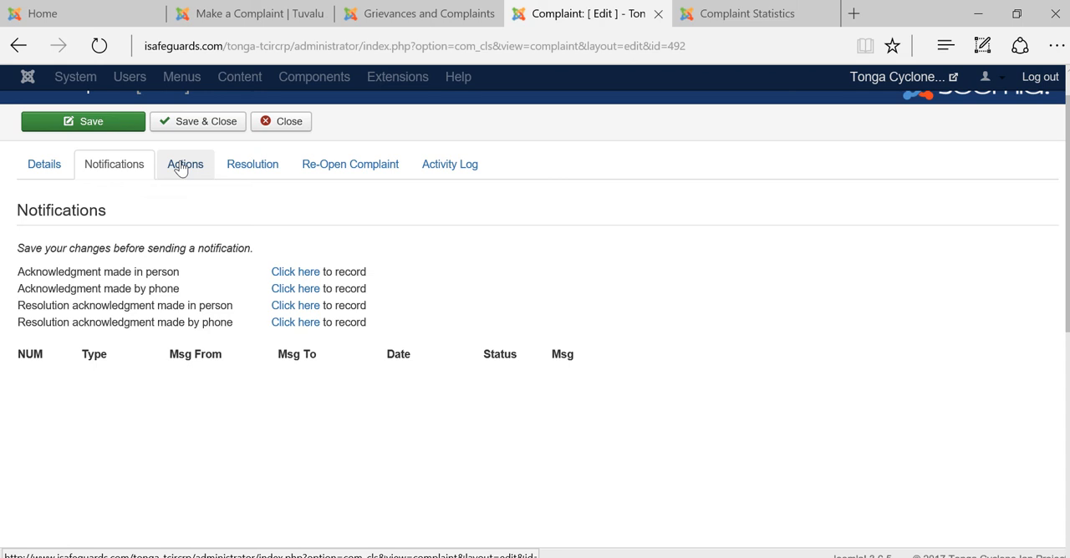
pyautogui.click(182, 168)
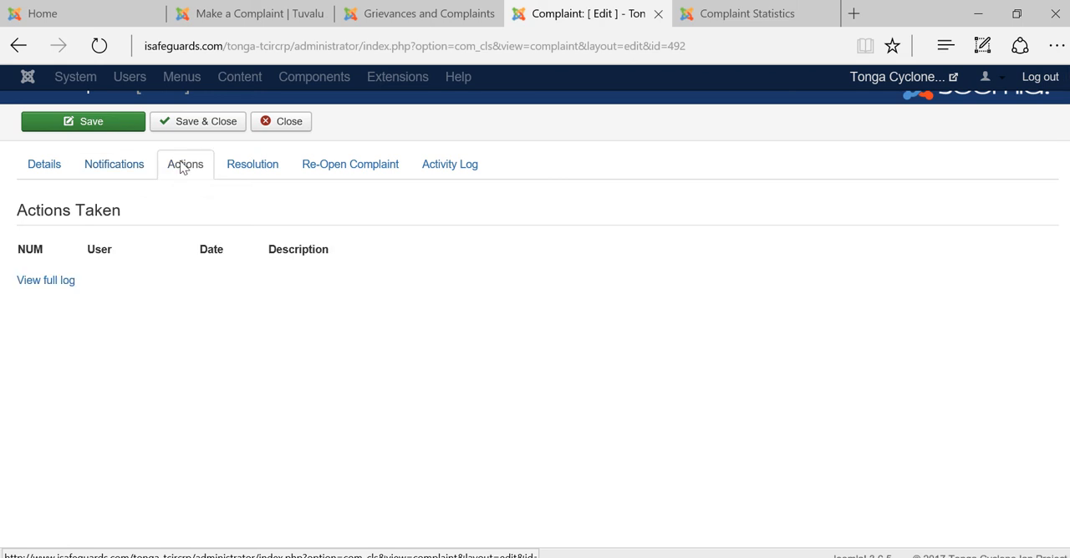
pyautogui.click(247, 167)
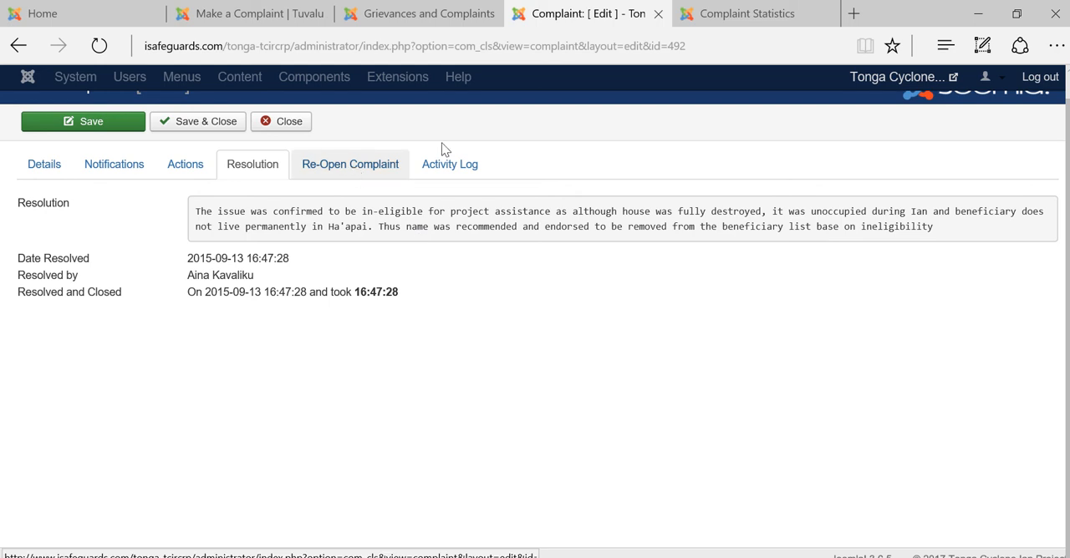
pyautogui.click(469, 166)
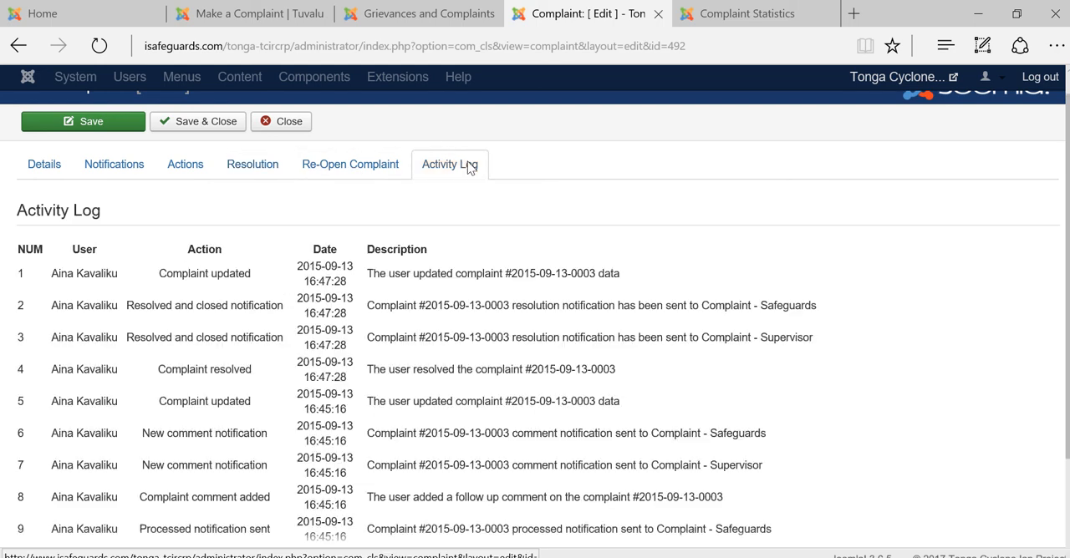
pyautogui.scroll(-1, 506, 428)
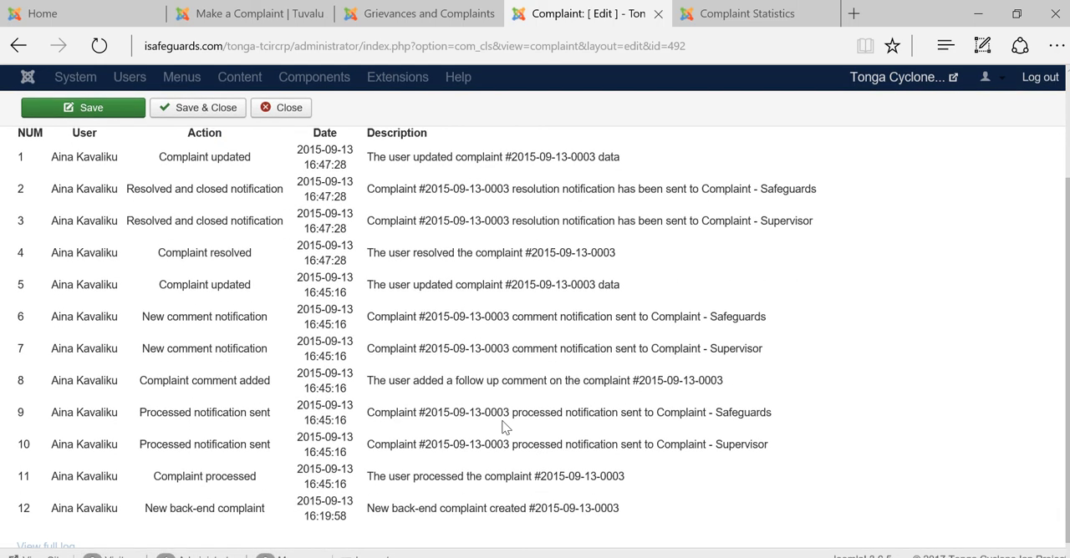
pyautogui.scroll(1, 506, 428)
pyautogui.scroll(2, 132, 292)
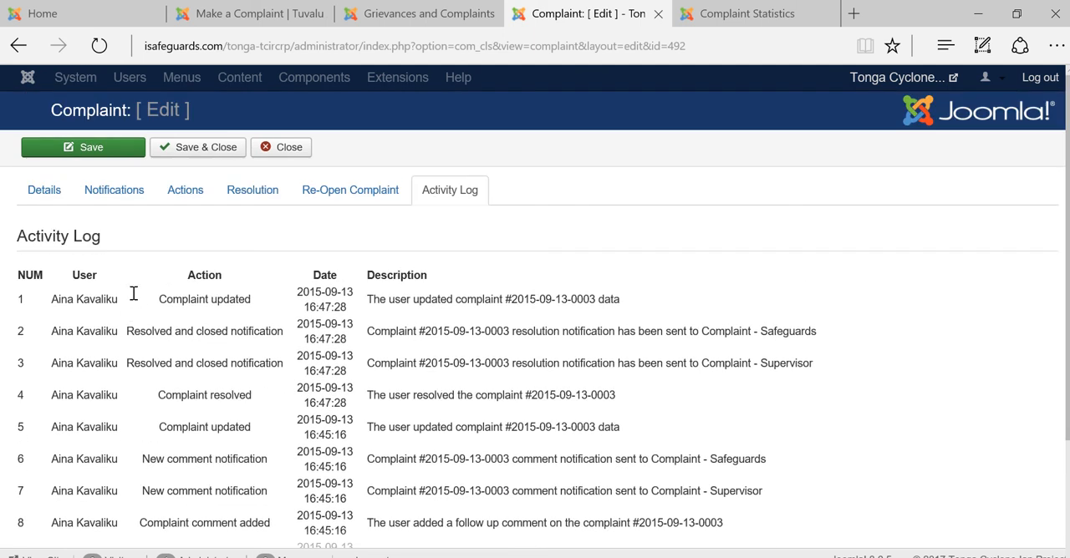
# Close the complaint and switch to the public Complaint Statistics page of the Tonga Cyclone Ian Project
pyautogui.click(283, 153)
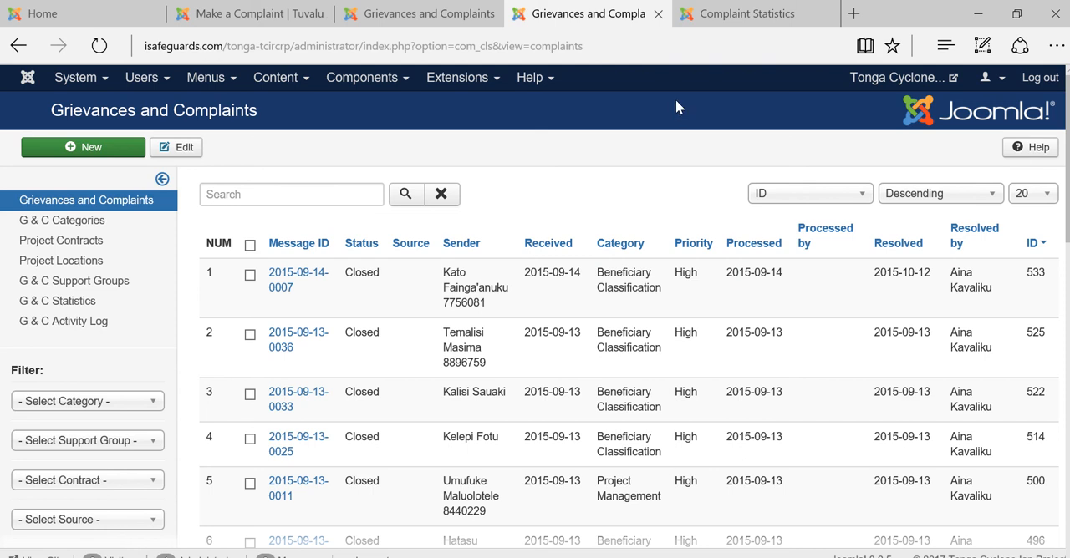
pyautogui.click(735, 20)
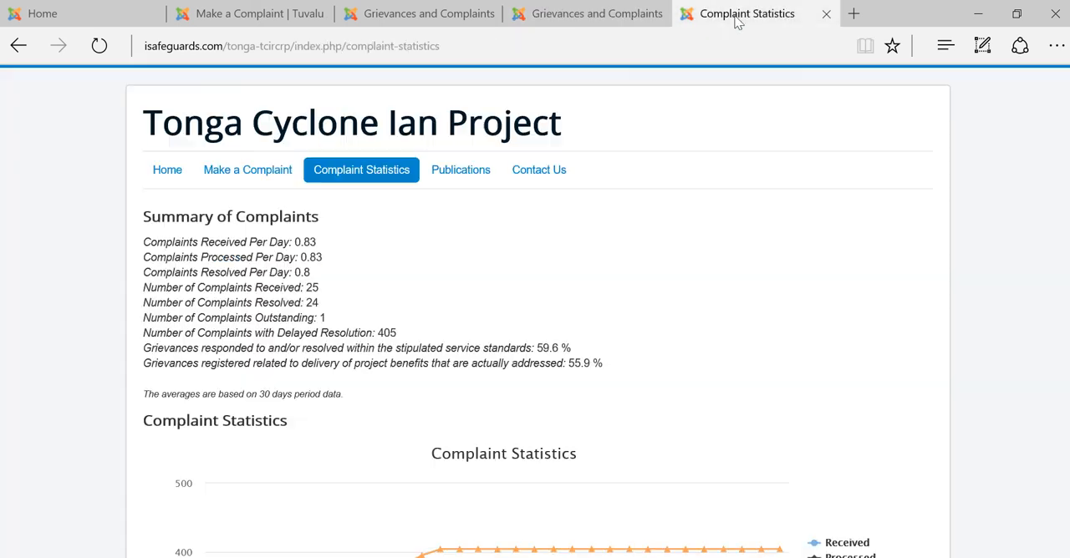
# Examine the complaint summary, the Complaint Statistics chart and the Complaint Map of the Tonga Cyclone Ian Project
pyautogui.scroll(-2, 620, 248)
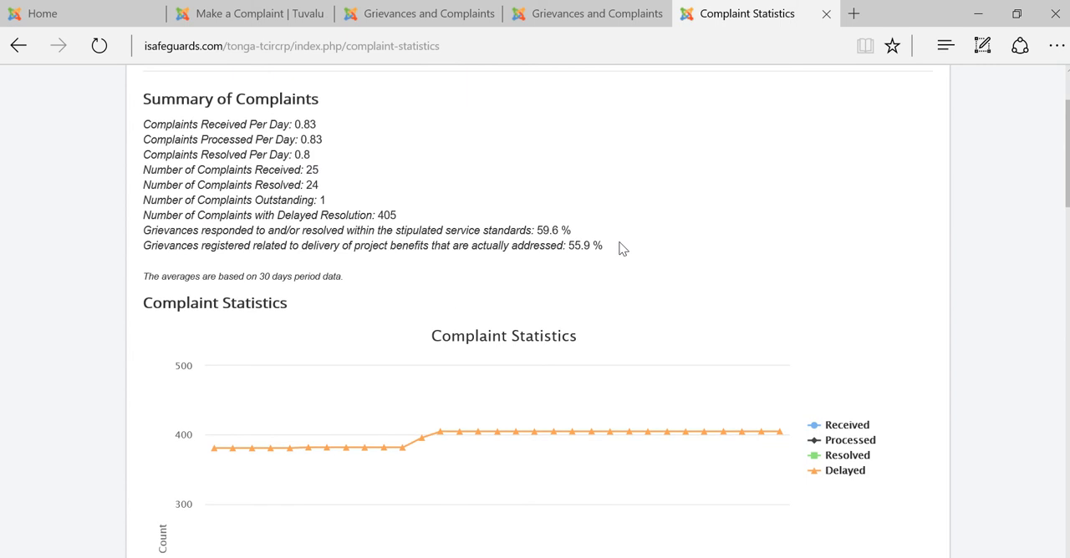
pyautogui.scroll(-4, 621, 247)
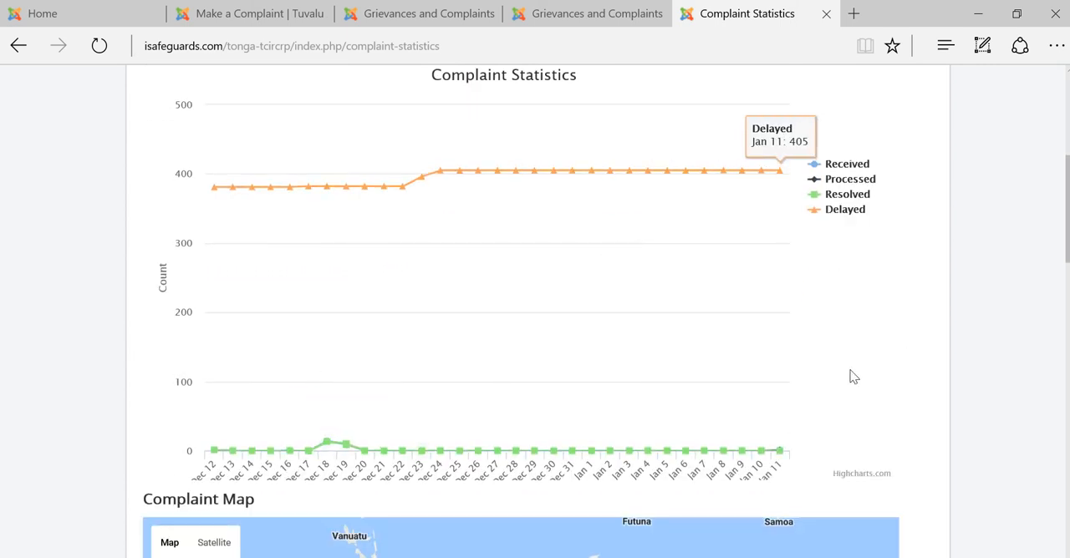
pyautogui.scroll(-1, 851, 368)
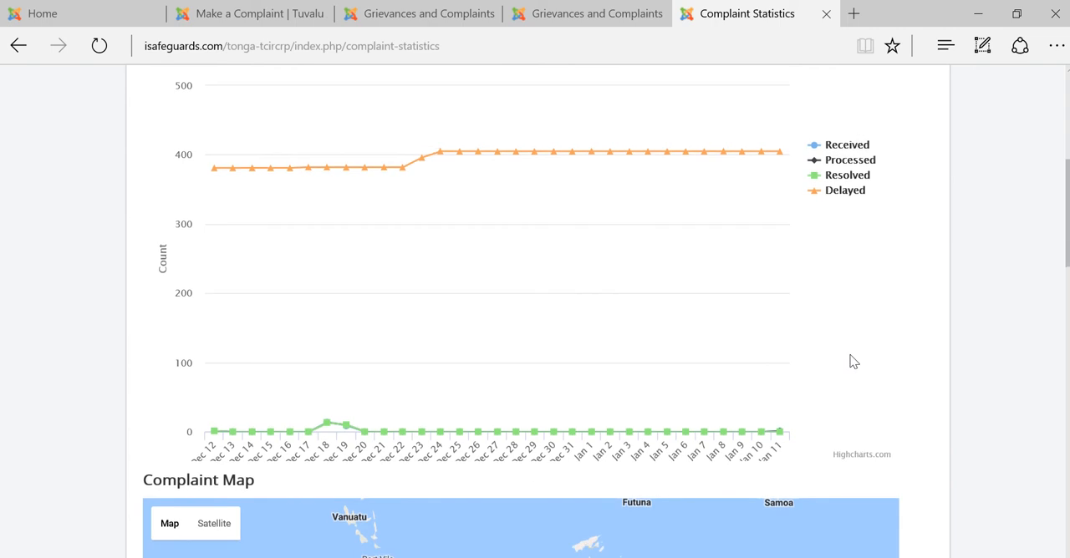
pyautogui.scroll(-2, 994, 392)
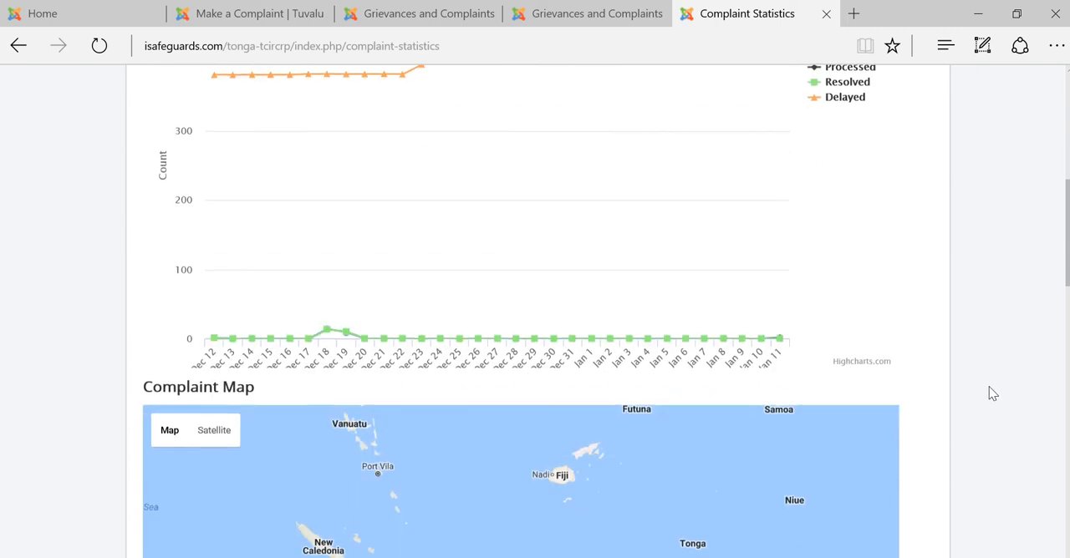
pyautogui.scroll(-3, 989, 387)
pyautogui.scroll(-2, 988, 393)
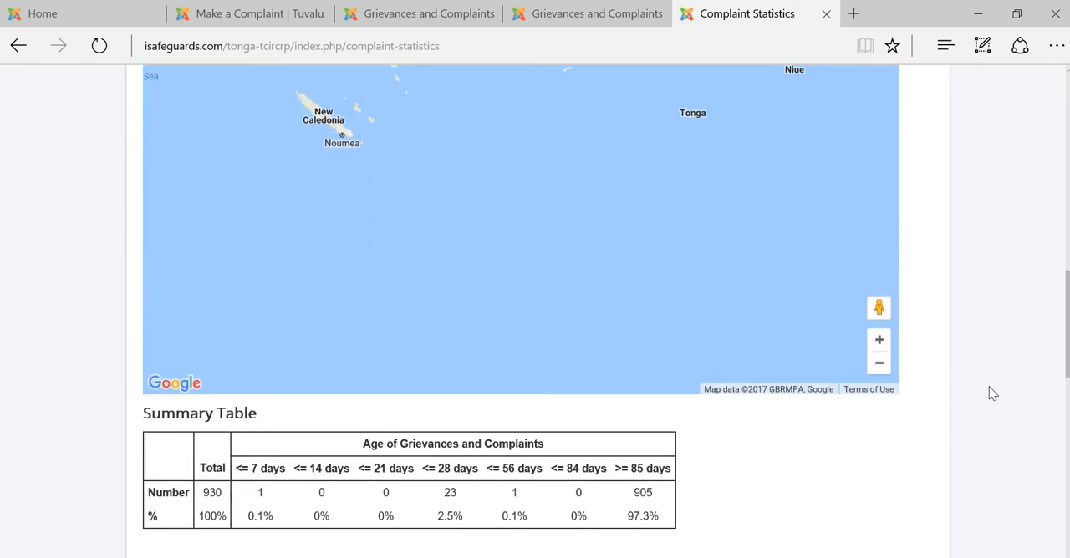
# Read through the summary tables on complaint age and resolution time, including those related to project benefits and females
pyautogui.scroll(-4, 746, 496)
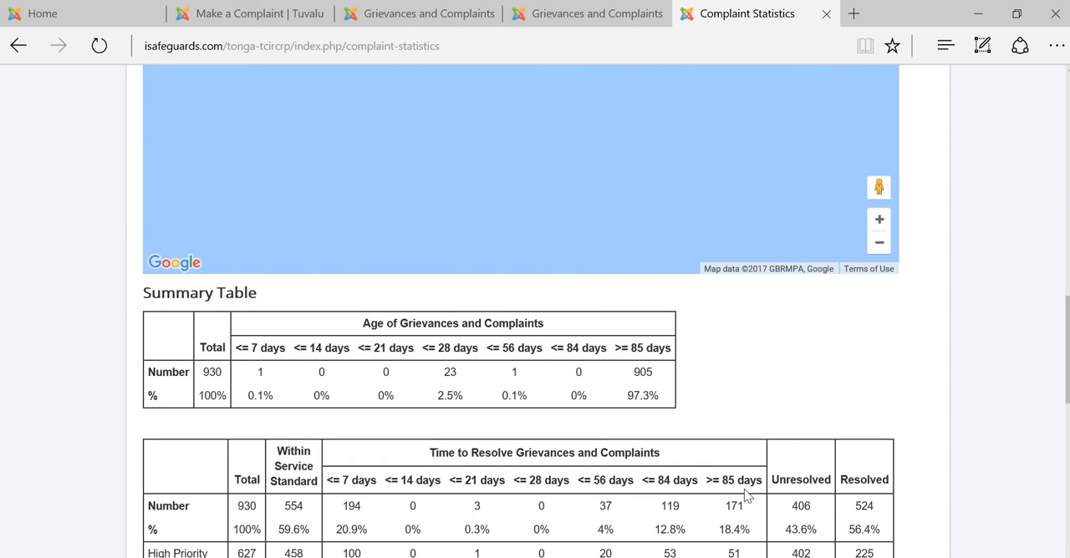
pyautogui.scroll(-2, 746, 495)
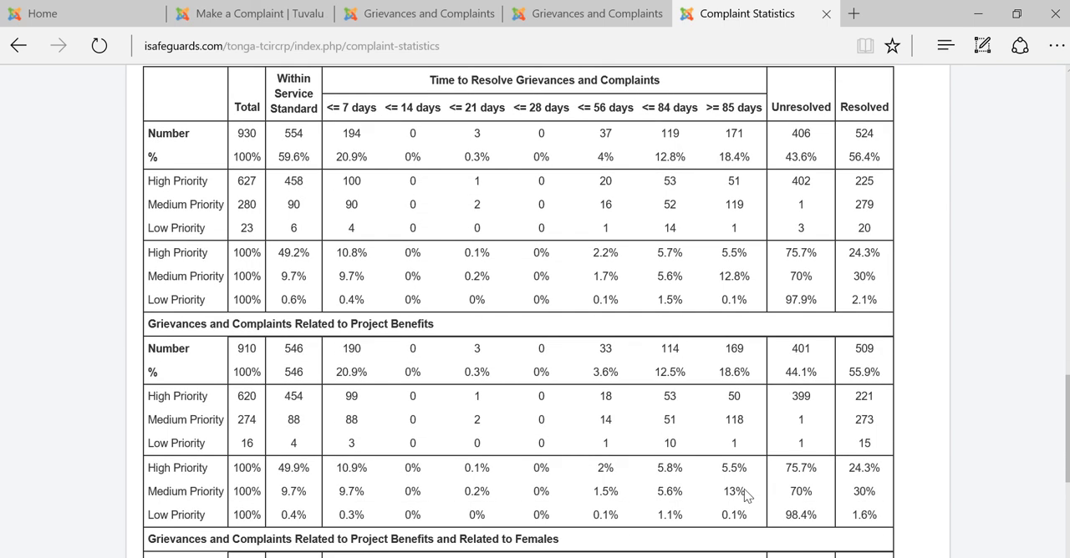
pyautogui.scroll(-2, 746, 495)
pyautogui.scroll(-4, 747, 496)
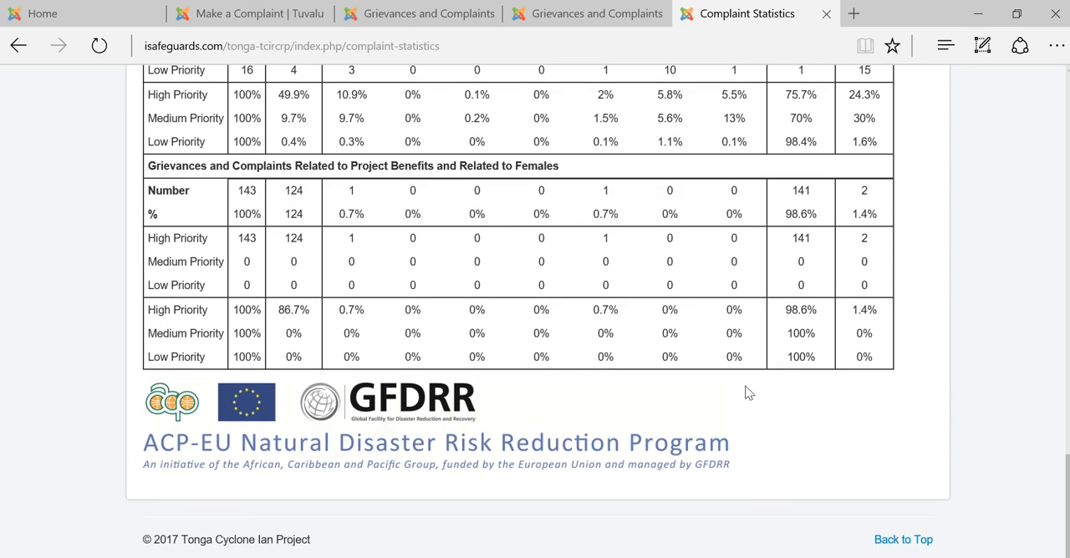
pyautogui.scroll(1, 746, 389)
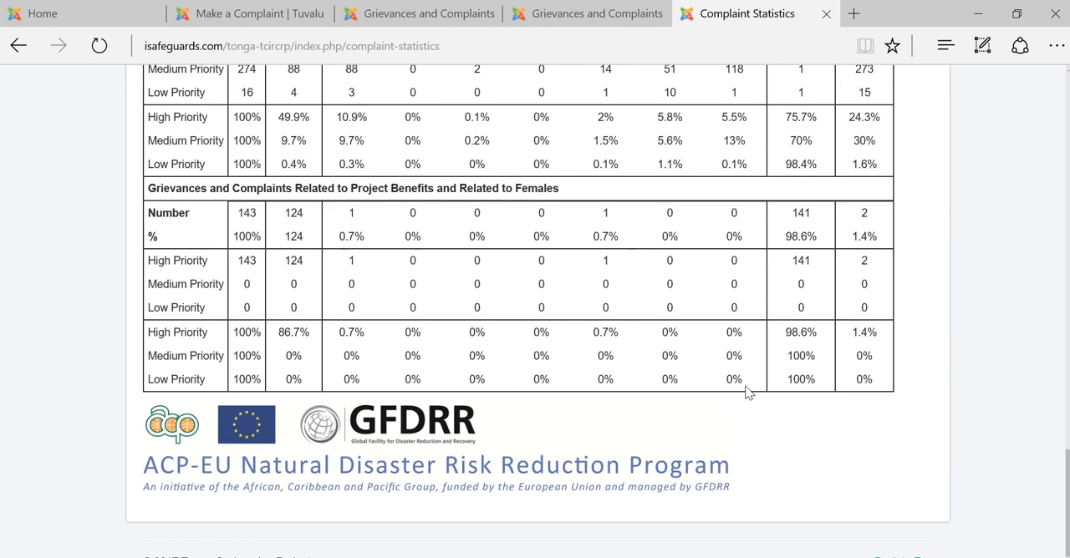
pyautogui.scroll(1, 748, 393)
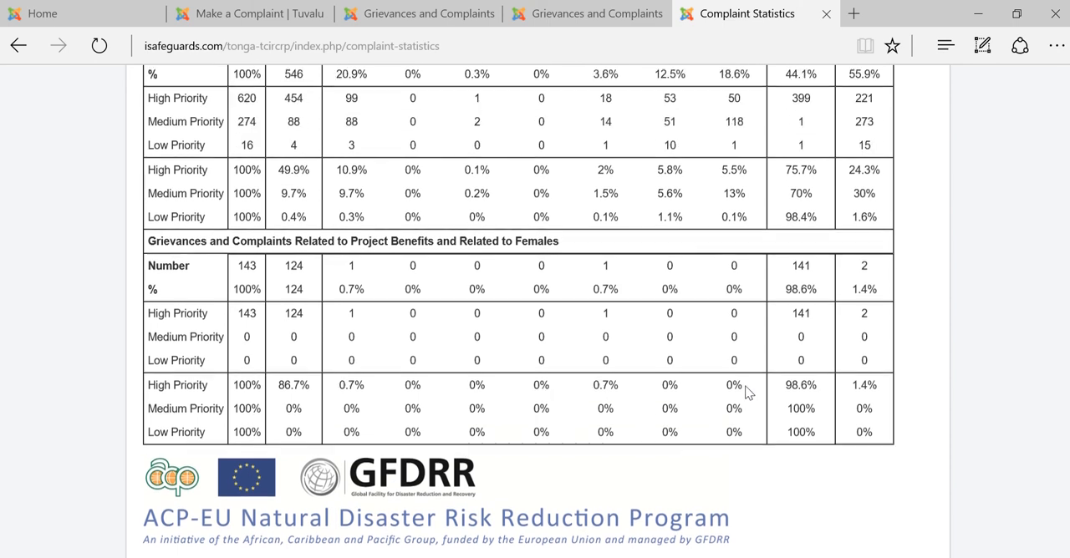